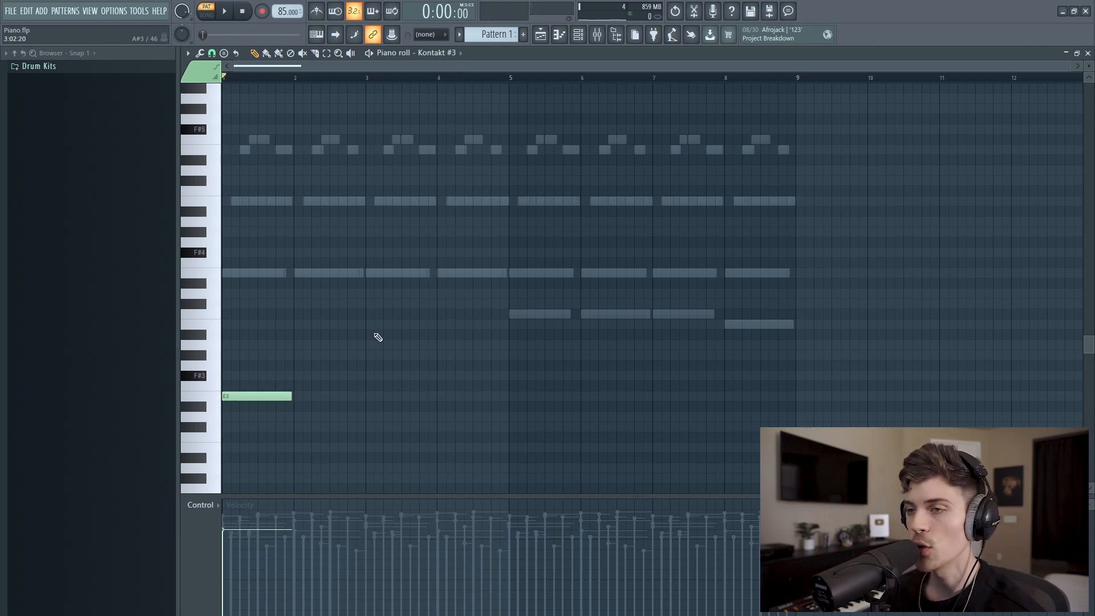
# - Lower the bar 1 note of the Kontakt #3 part to E2 and add another E2 note at bar 3
pyautogui.scroll(-3, 378, 337)
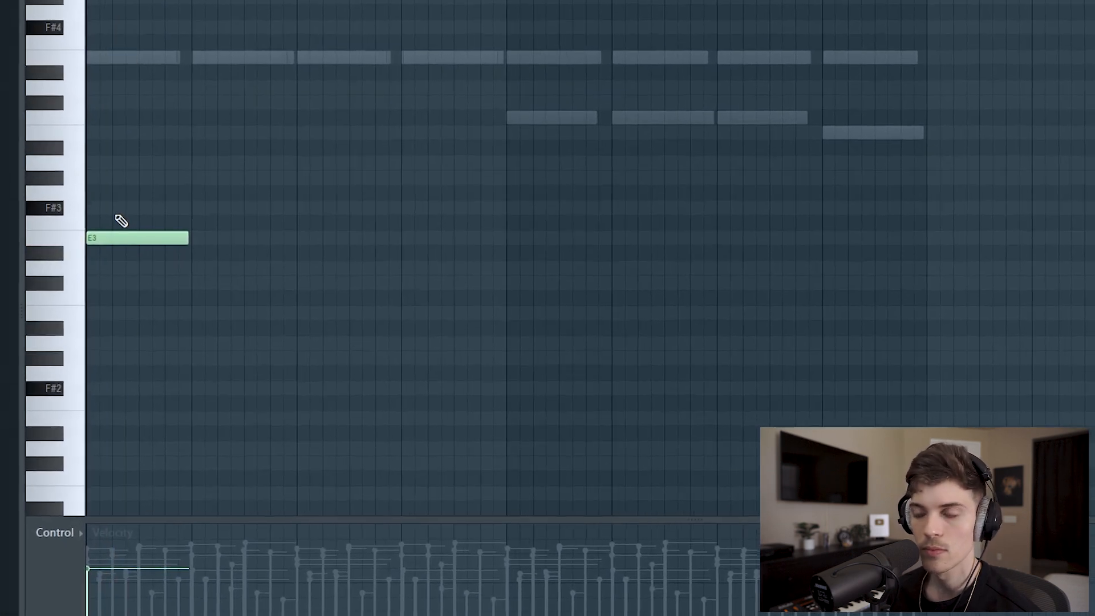
pyautogui.press('space')
pyautogui.scroll(-5, 171, 217)
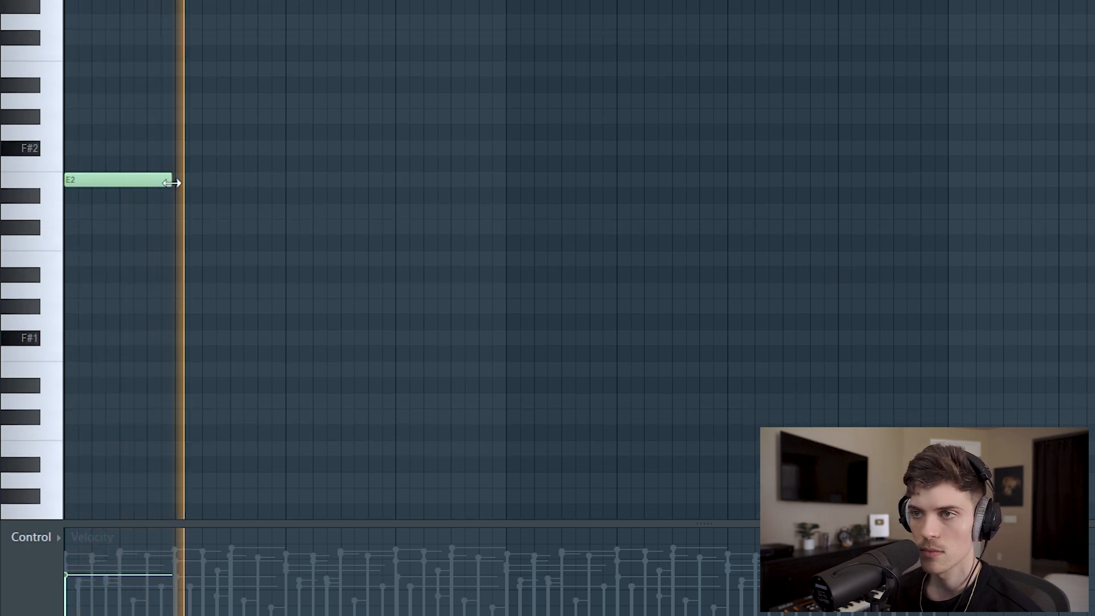
pyautogui.click(288, 180)
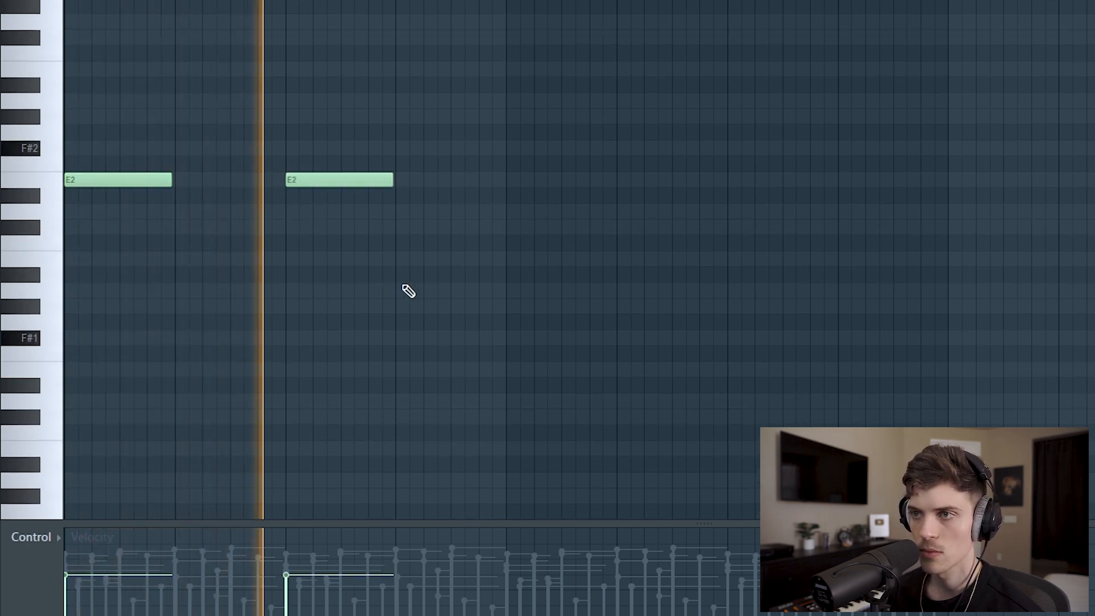
# - Extend the bassline with one-bar notes: C2 at bar 5, B1 at bar 8 and C2 at bar 7
pyautogui.click(517, 228)
pyautogui.moveTo(545, 242); pyautogui.dragTo(545, 252)
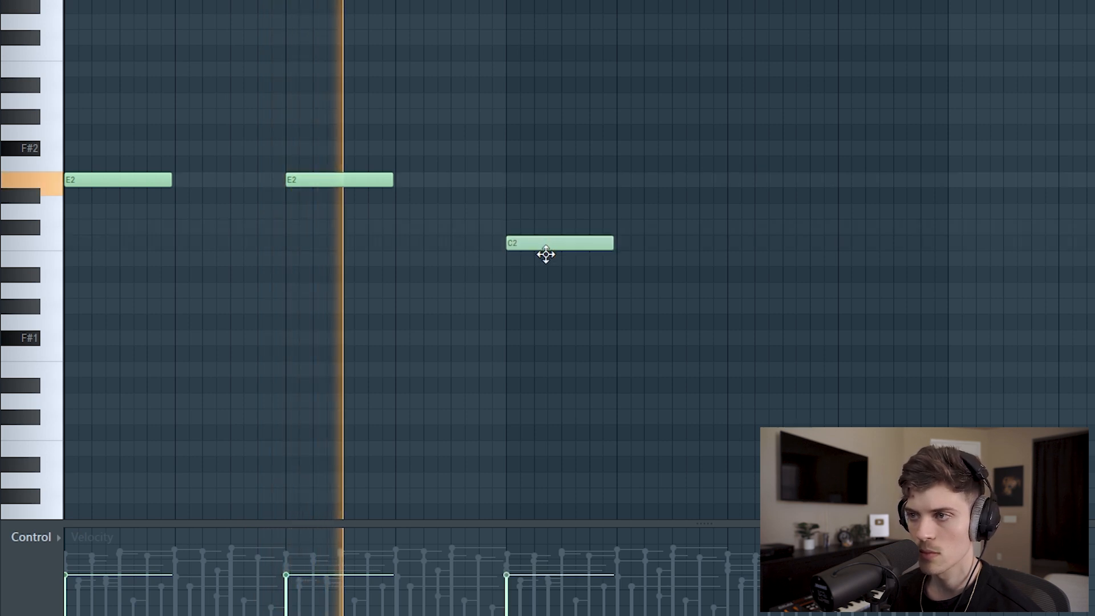
pyautogui.scroll(1, 576, 326)
pyautogui.scroll(1, 593, 332)
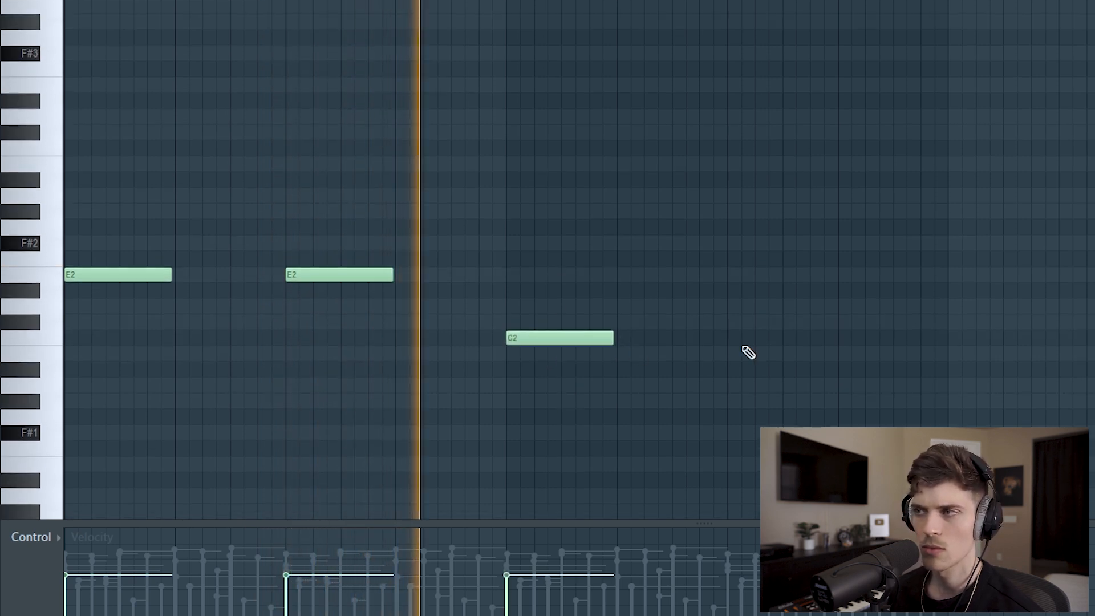
pyautogui.click(843, 355)
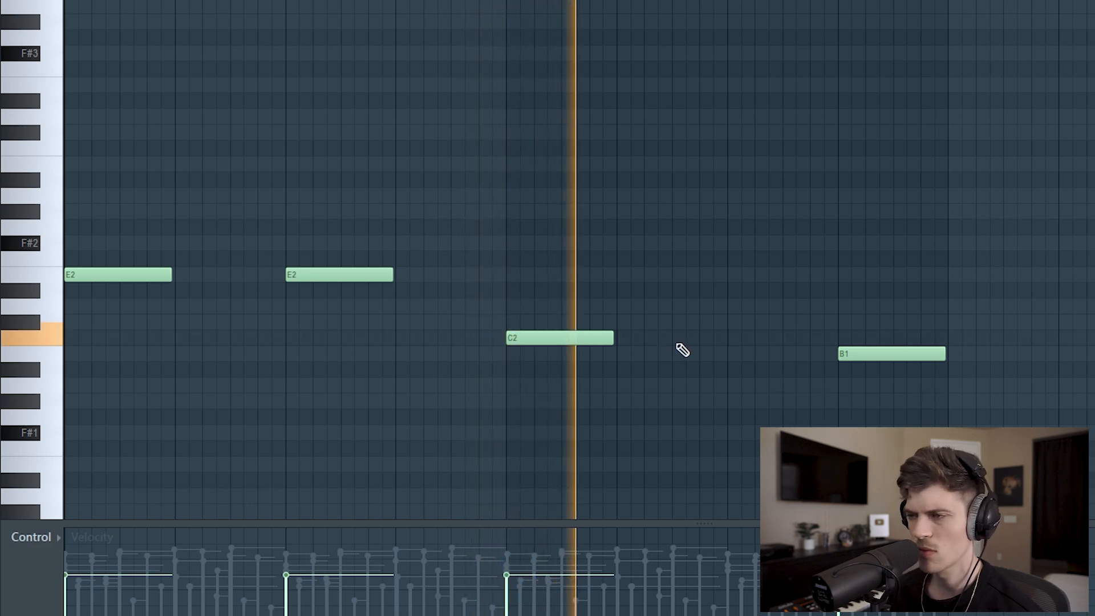
pyautogui.click(734, 340)
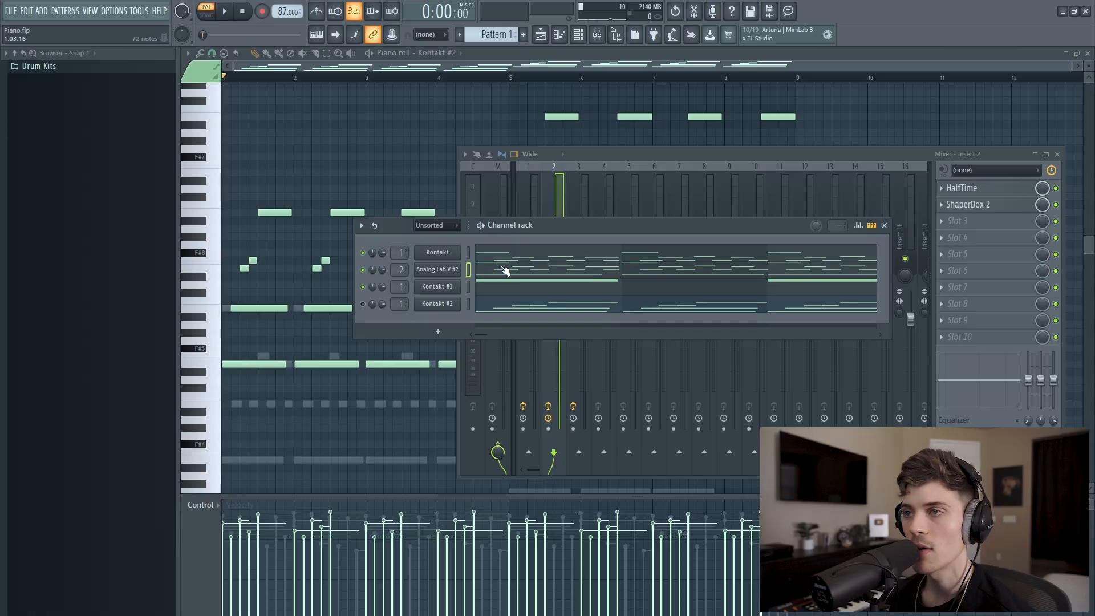
# - Open the notes of the first Kontakt channel and highlight those in bars 5 to 8
pyautogui.click(505, 258)
pyautogui.scroll(-1, 515, 346)
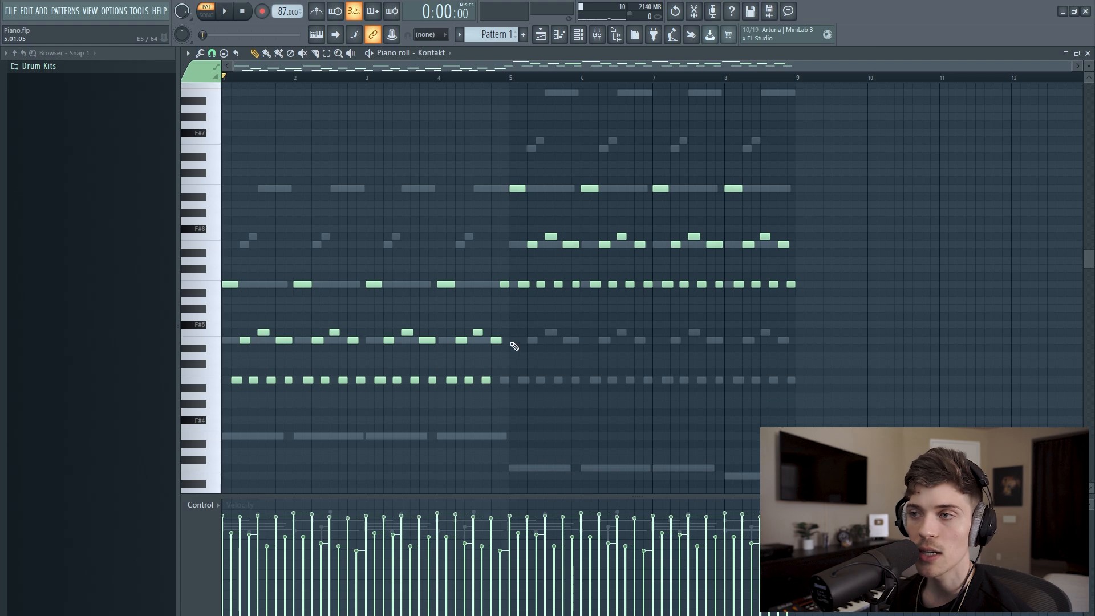
pyautogui.moveTo(515, 165); pyautogui.dragTo(834, 317)
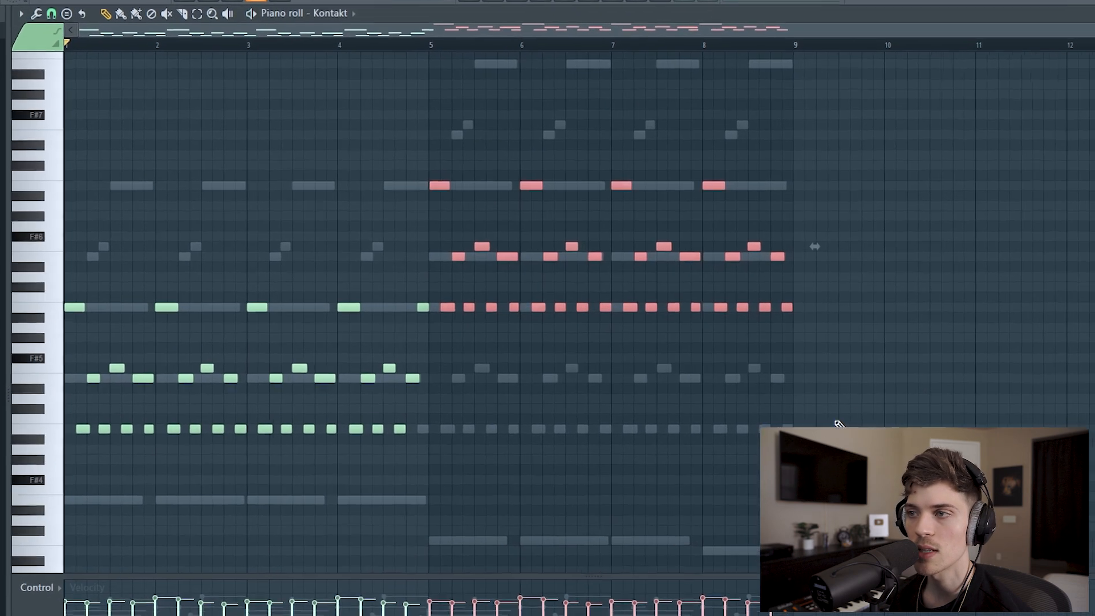
pyautogui.keyDown('ctrl'); pyautogui.click(830, 374); pyautogui.keyUp('ctrl')
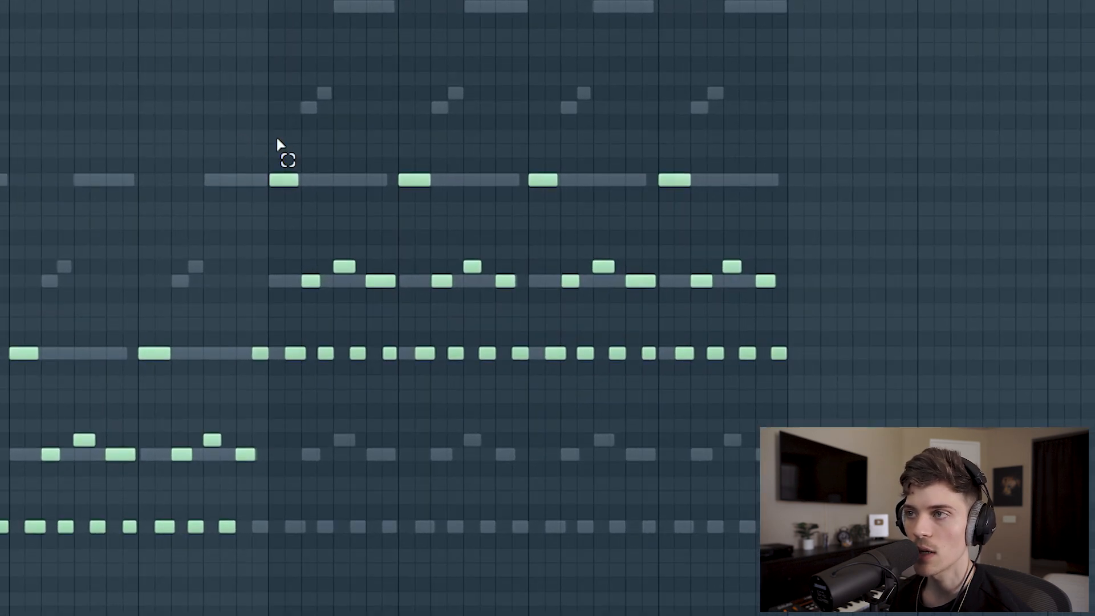
# - Try the Kontakt notes of bars 5 to 8 one octave lower and move them back up
pyautogui.moveTo(278, 139); pyautogui.dragTo(914, 486)
pyautogui.hotkey('ctrl', 'Down')
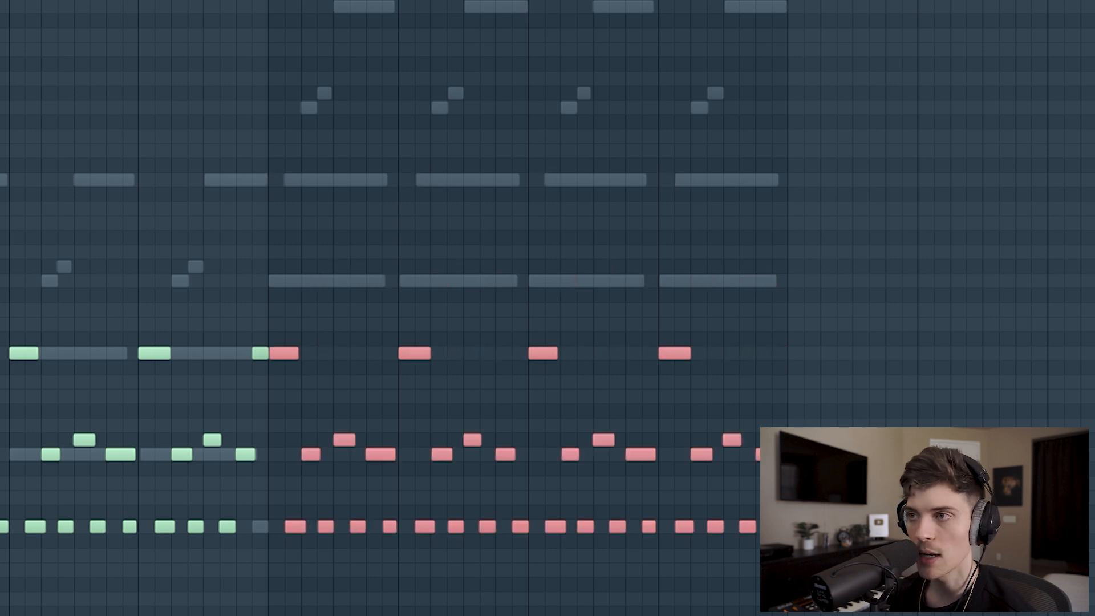
pyautogui.hotkey('ctrl', 'Up')
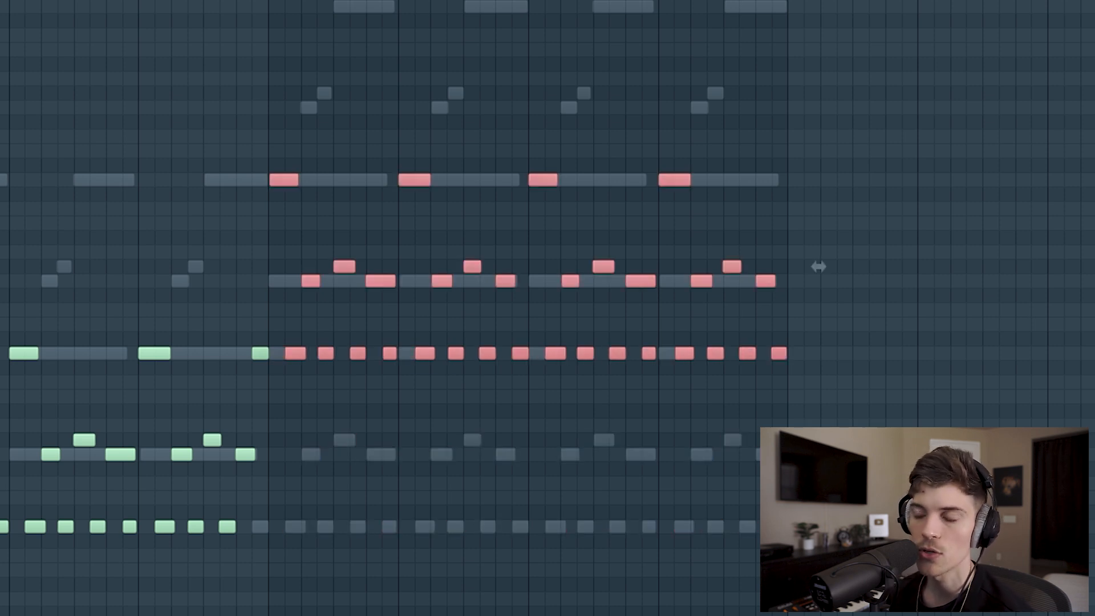
pyautogui.keyDown('ctrl'); pyautogui.click(639, 469); pyautogui.keyUp('ctrl')
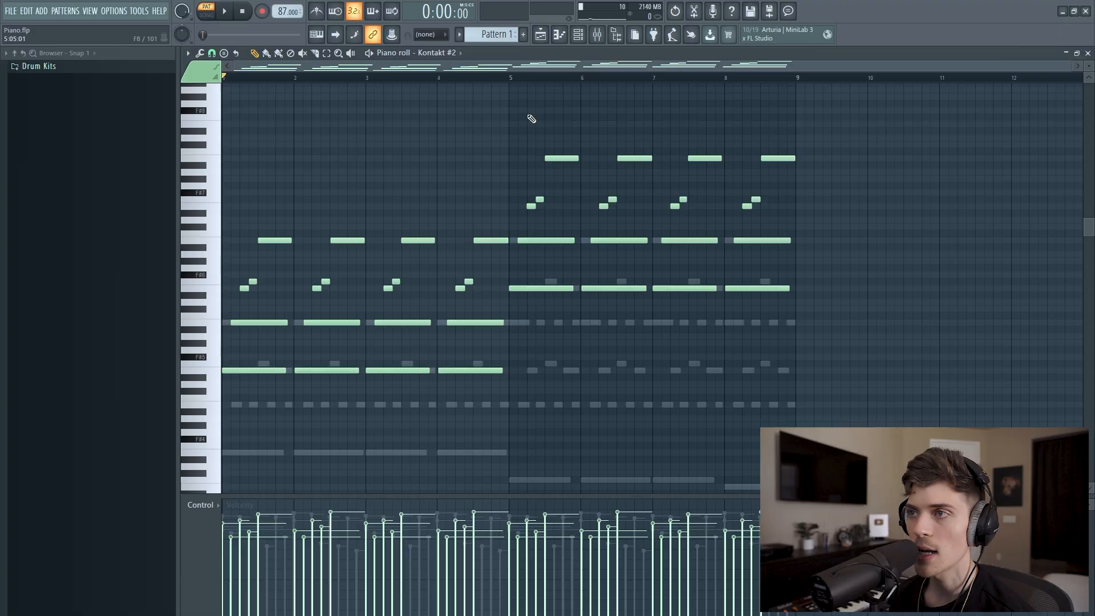
# - Highlight the Kontakt #2 notes in bars 5 to 8 and in bar 1, and show the channel rack
pyautogui.moveTo(523, 119); pyautogui.dragTo(896, 357)
pyautogui.keyDown('ctrl'); pyautogui.click(653, 371); pyautogui.keyUp('ctrl')
pyautogui.moveTo(237, 189); pyautogui.dragTo(330, 385)
pyautogui.keyDown('ctrl'); pyautogui.click(354, 426); pyautogui.keyUp('ctrl')
pyautogui.scroll(-1, 587, 420)
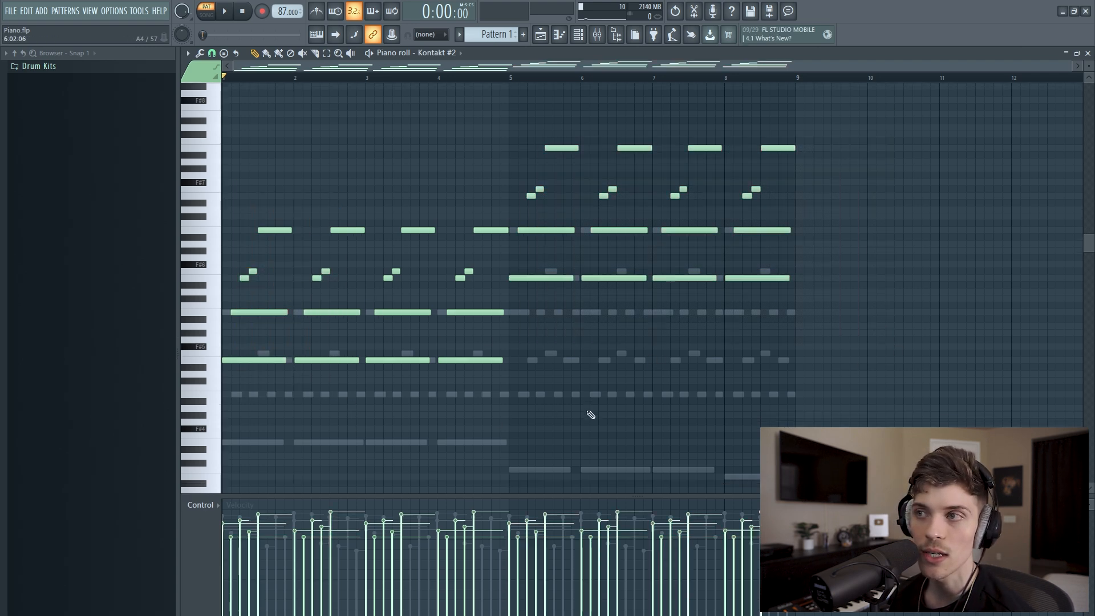
pyautogui.click(579, 36)
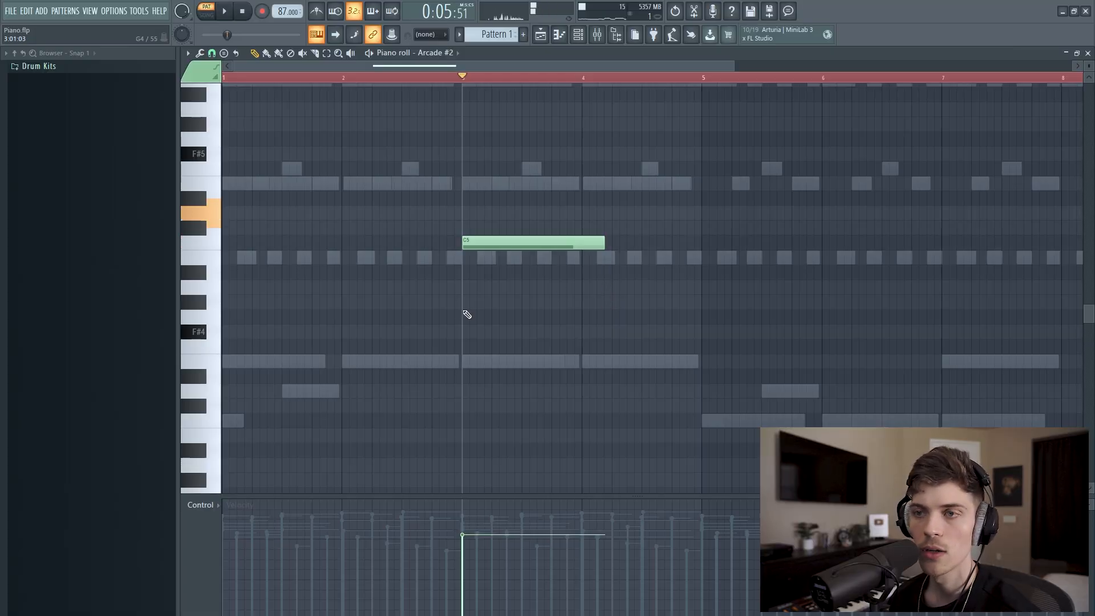
# - Add a C4 note at bar 1 of the Arcade #2 part, play from the start and shorten the note to one bar
pyautogui.click(251, 407)
pyautogui.click(260, 79)
pyautogui.press('space')
pyautogui.scroll(-2, 319, 283)
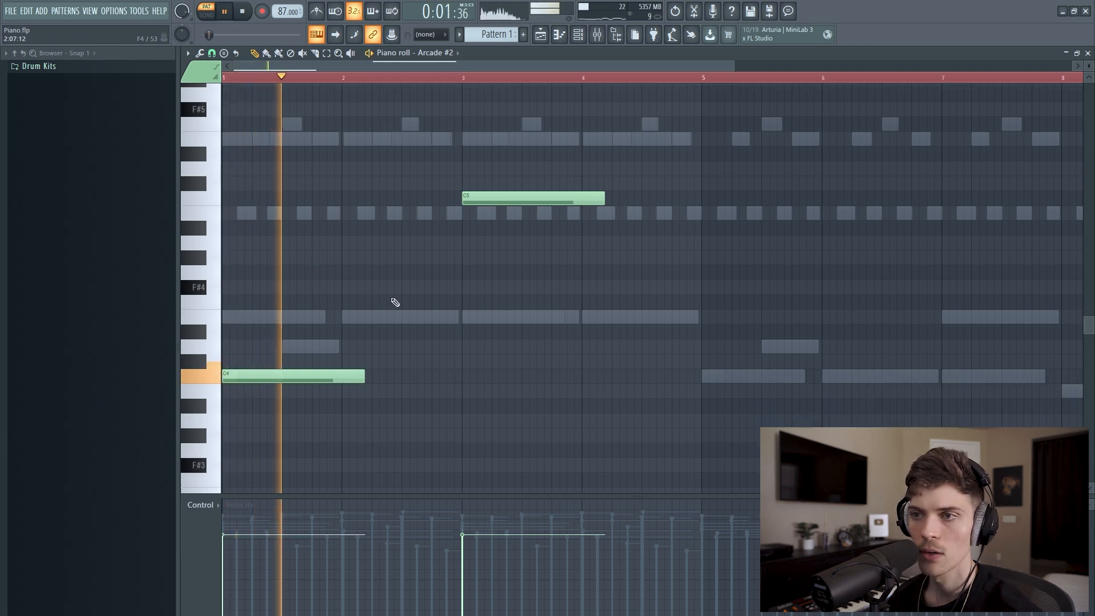
pyautogui.moveTo(365, 378); pyautogui.dragTo(344, 409)
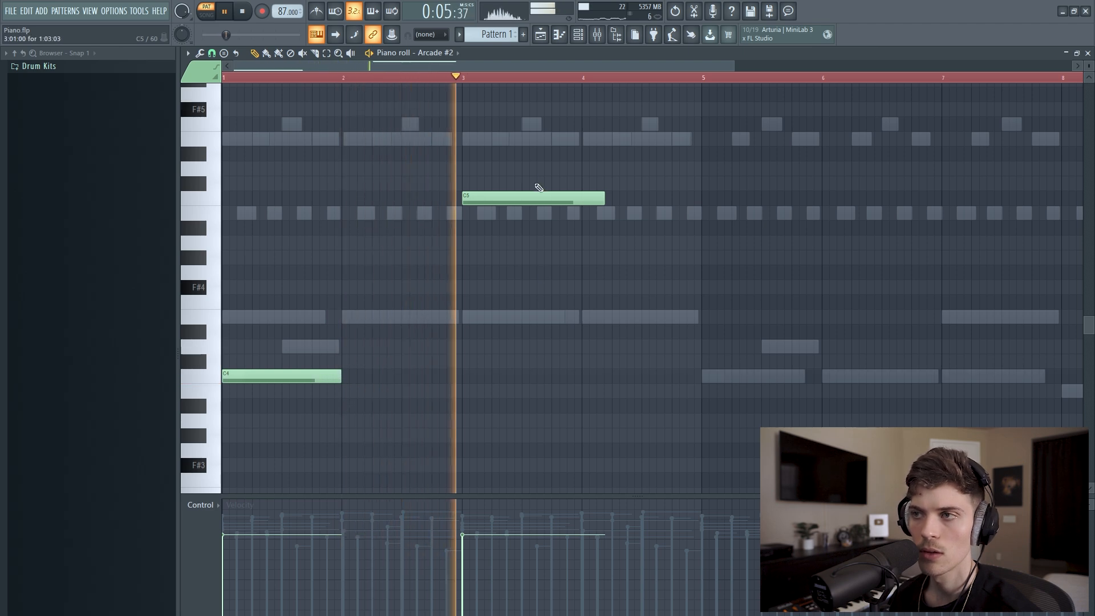
# - Shorten the C5 note at bar 3 of the Arcade #2 part to slightly over one bar
pyautogui.scroll(-2, 445, 87)
pyautogui.scroll(-1, 443, 85)
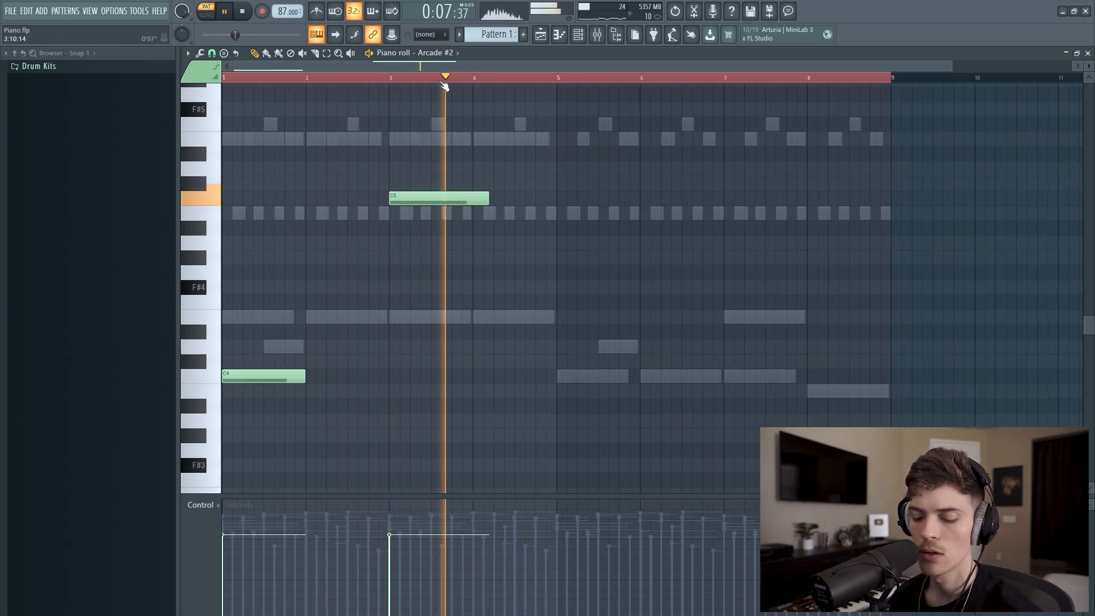
pyautogui.moveTo(489, 197); pyautogui.dragTo(486, 212)
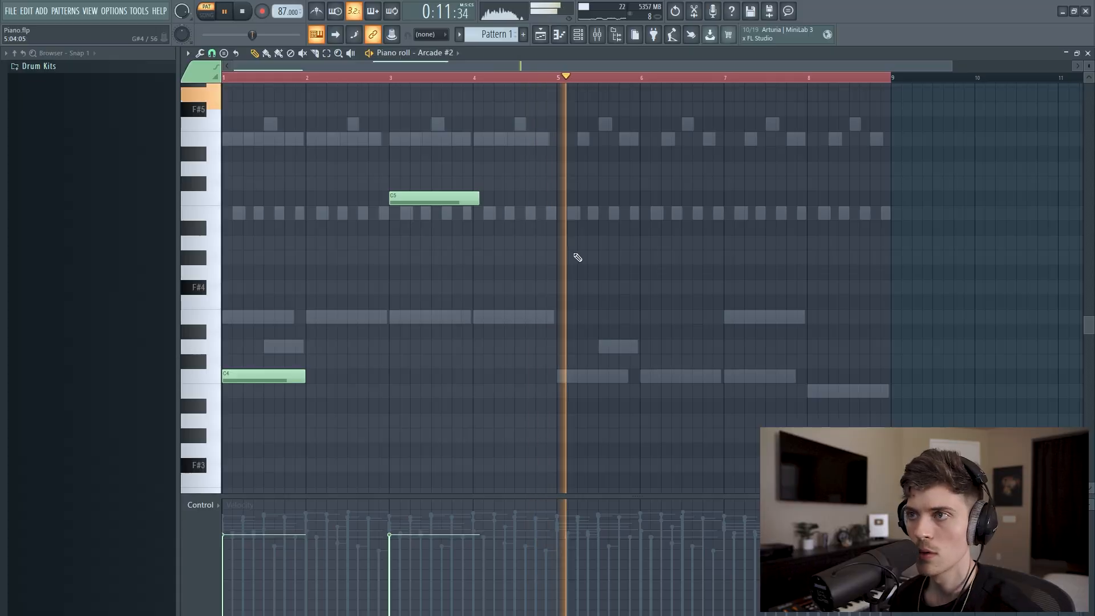
# - Add a G5 note at bar 5 and an E4 note at bar 7 of the Arcade #2 part
pyautogui.scroll(2, 577, 256)
pyautogui.scroll(2, 577, 257)
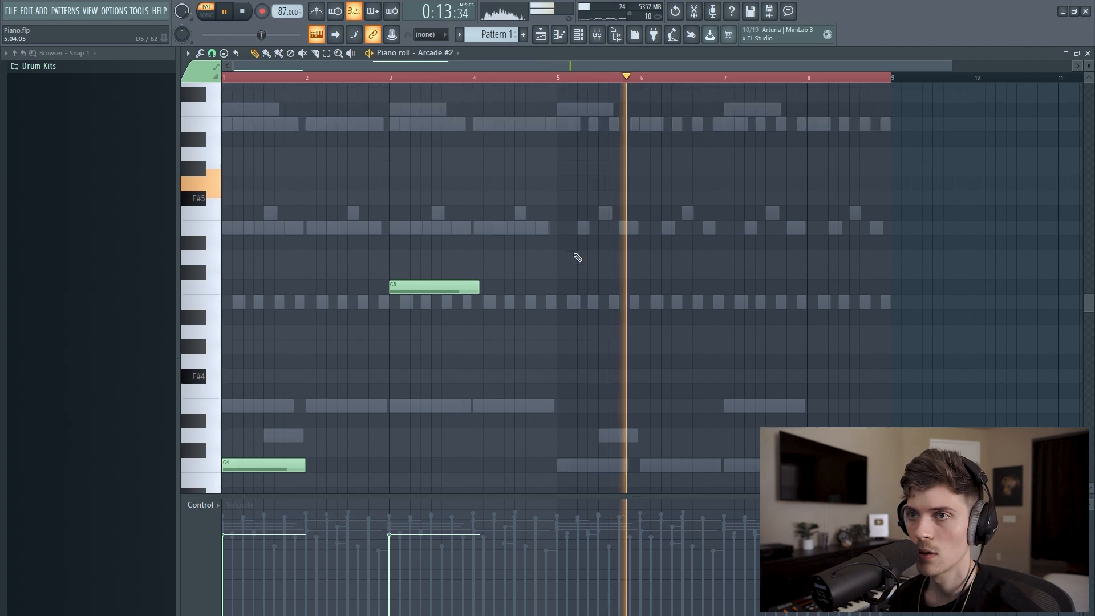
pyautogui.press('space')
pyautogui.click(562, 183)
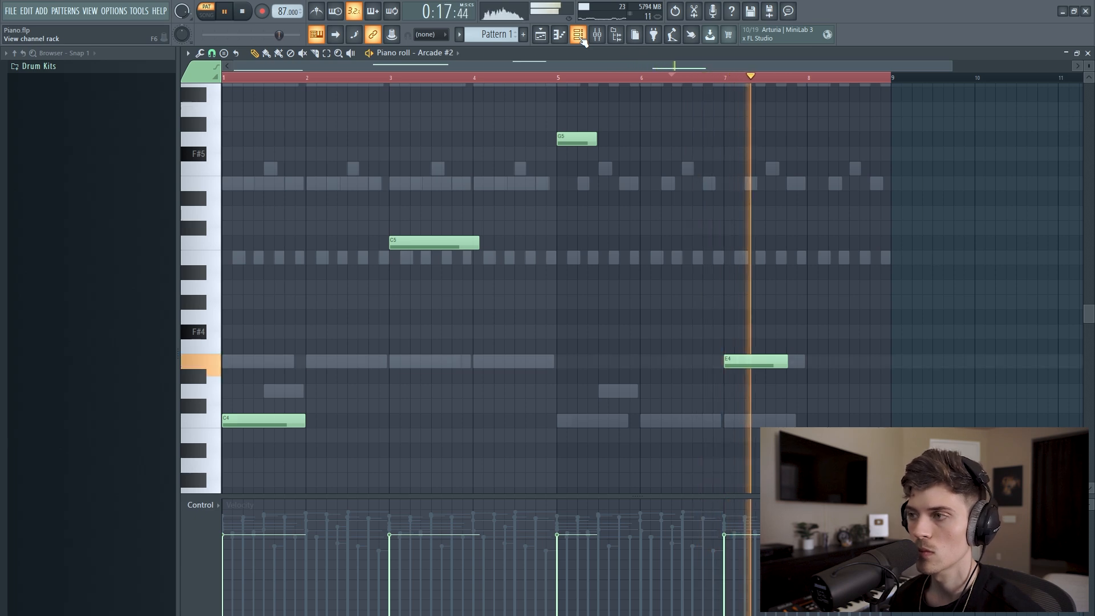
# - Open the notes of the Arcade channel and play them back
pyautogui.click(580, 38)
pyautogui.click(581, 38)
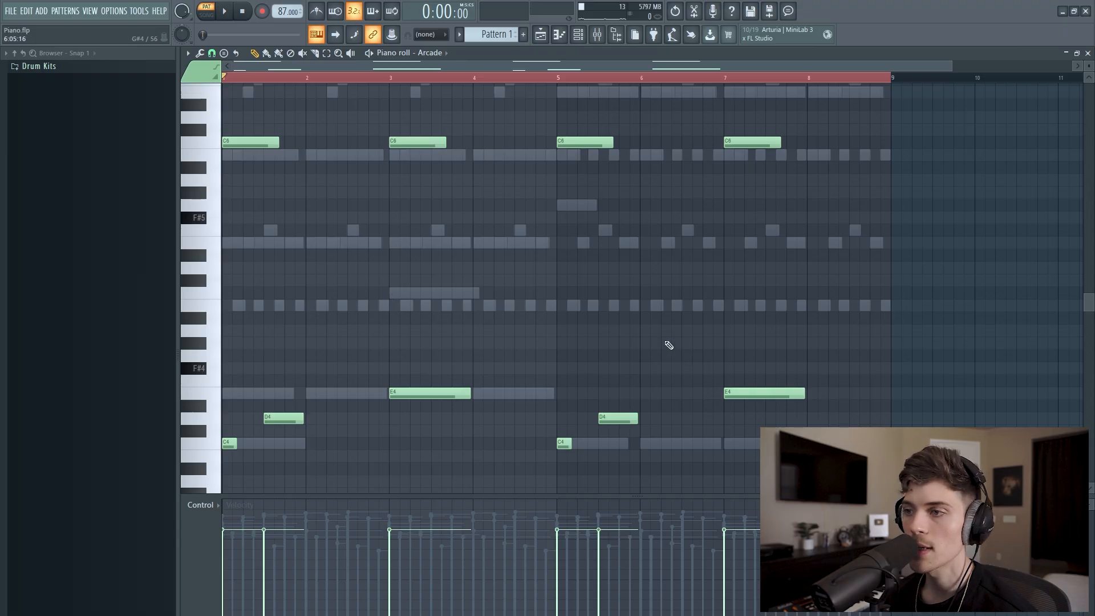
pyautogui.press('space')
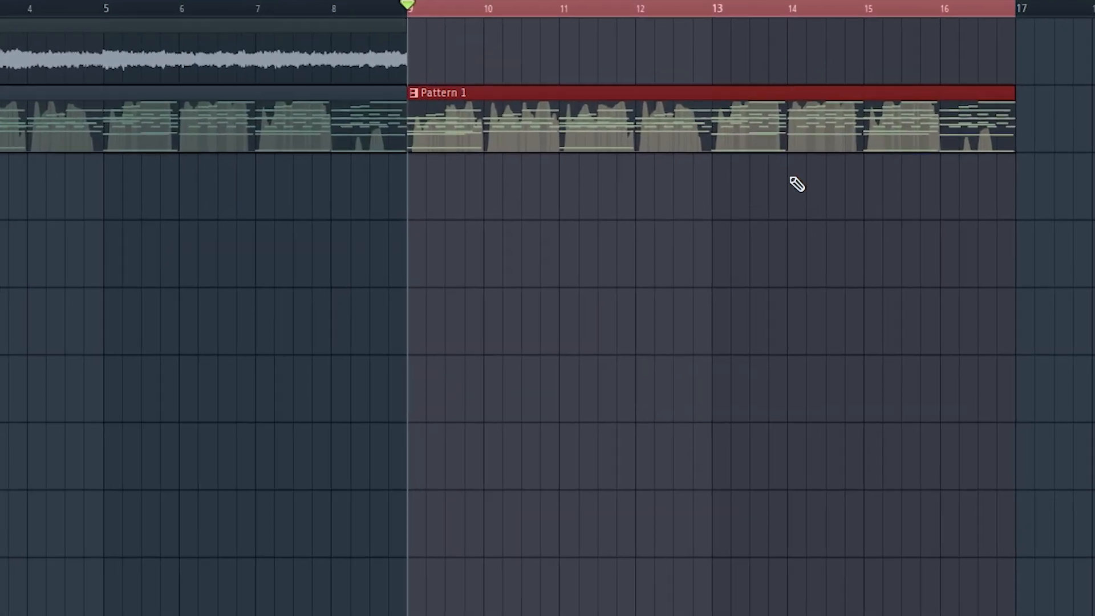
# - Clear the playlist selection over bars 9 to 16 and create a new empty Pattern 2
pyautogui.keyDown('ctrl'); pyautogui.click(898, 242); pyautogui.keyUp('ctrl')
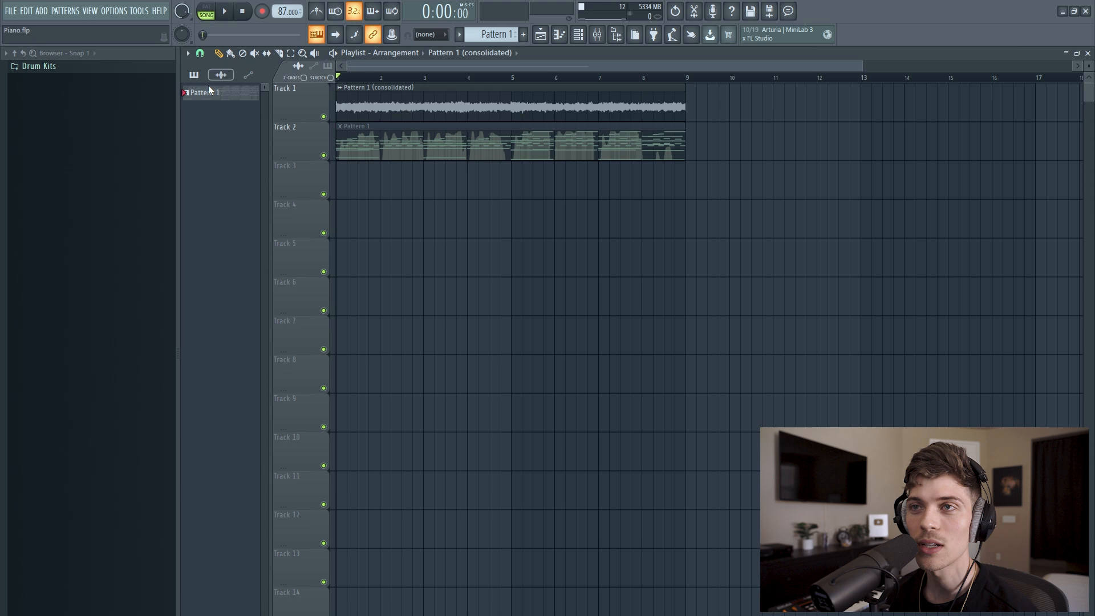
pyautogui.rightClick(208, 84)
pyautogui.click(230, 100)
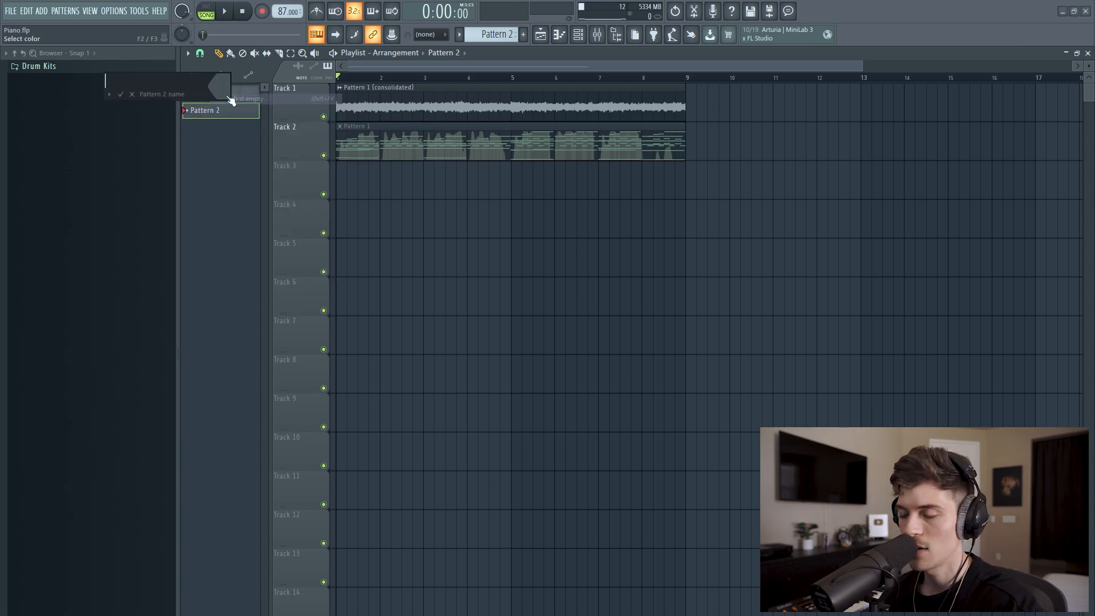
# - Show all channels, including the drum samples, in the channel rack and place Pattern 2 at bar 1 of Track 3
pyautogui.click(581, 37)
pyautogui.click(484, 203)
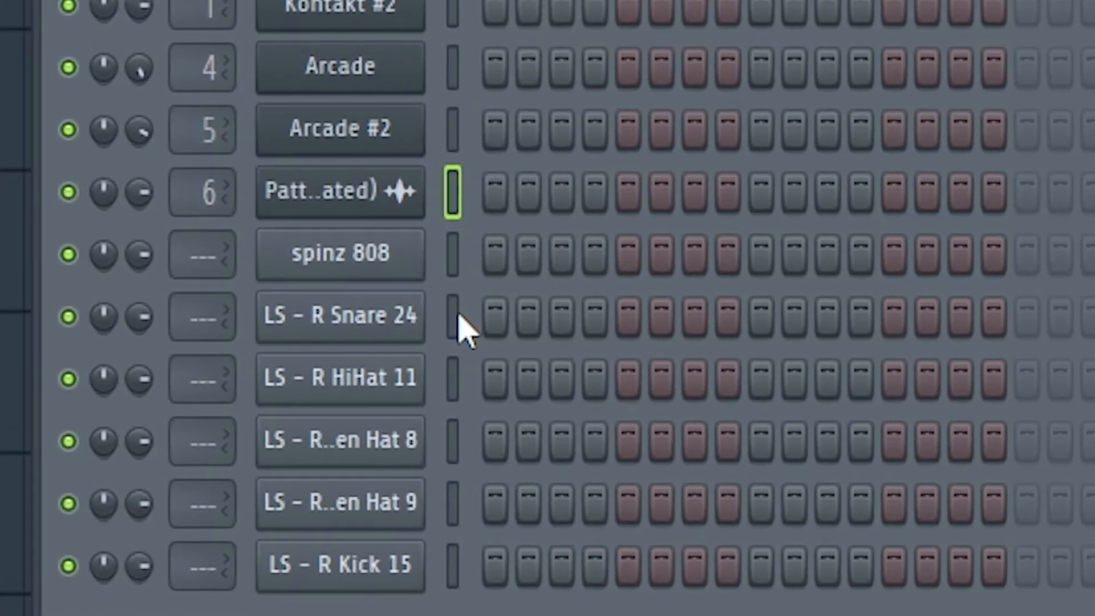
pyautogui.moveTo(395, 397); pyautogui.dragTo(396, 573)
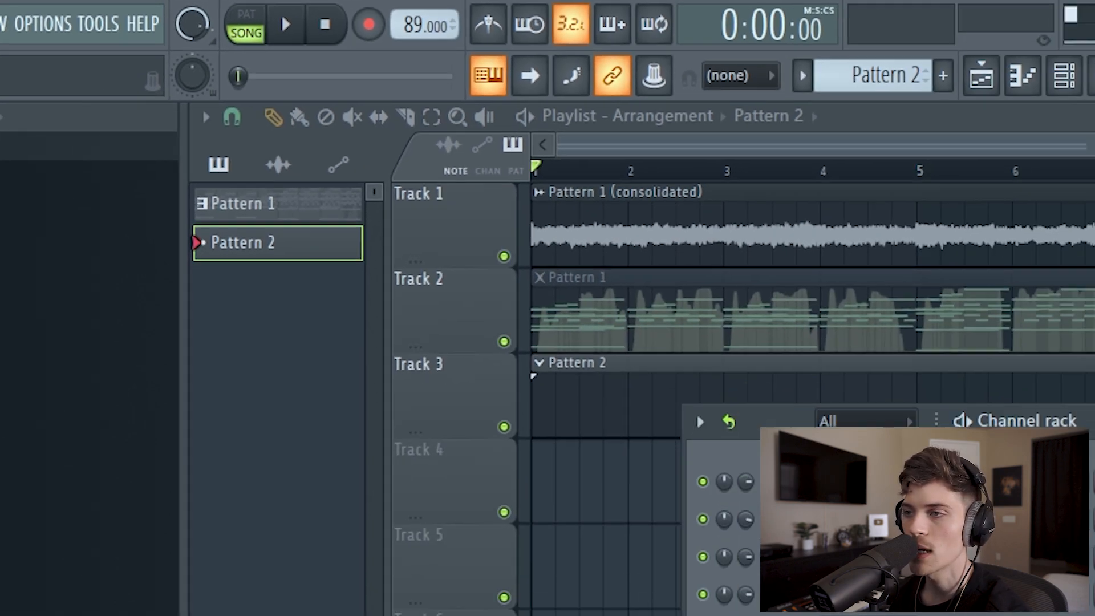
pyautogui.click(532, 376)
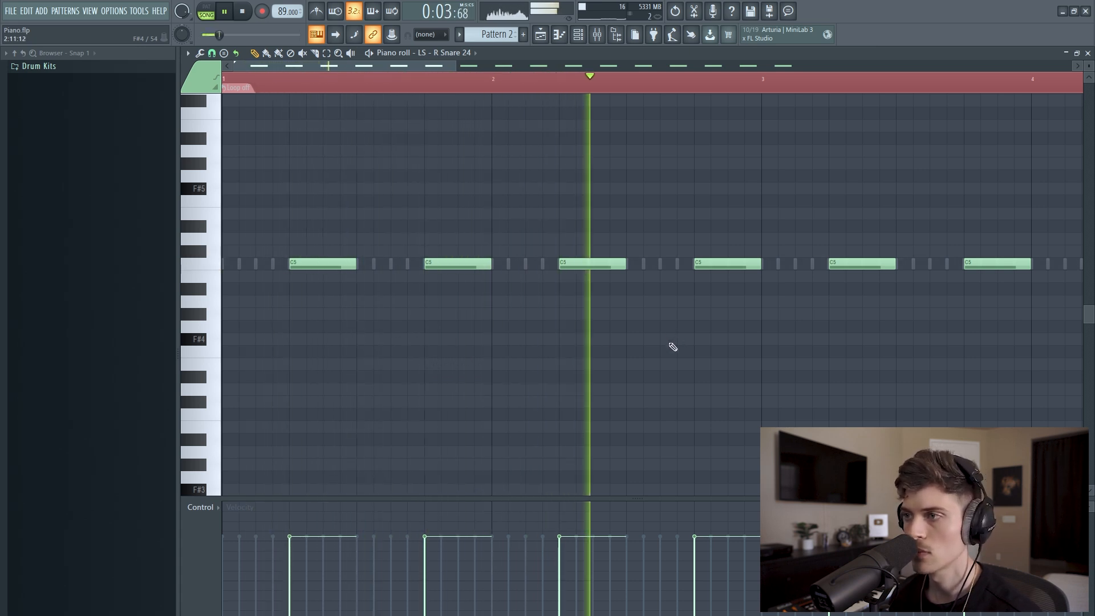
# - Add a short, quieter G#4 hit in the second half of bar 2 of the LS - R Snare 24 part and audition it
pyautogui.click(672, 342)
pyautogui.moveTo(692, 342)
pyautogui.mouseDown()
pyautogui.moveTo(665, 345)
pyautogui.moveTo(661, 312)
pyautogui.moveTo(676, 314)
pyautogui.mouseUp()
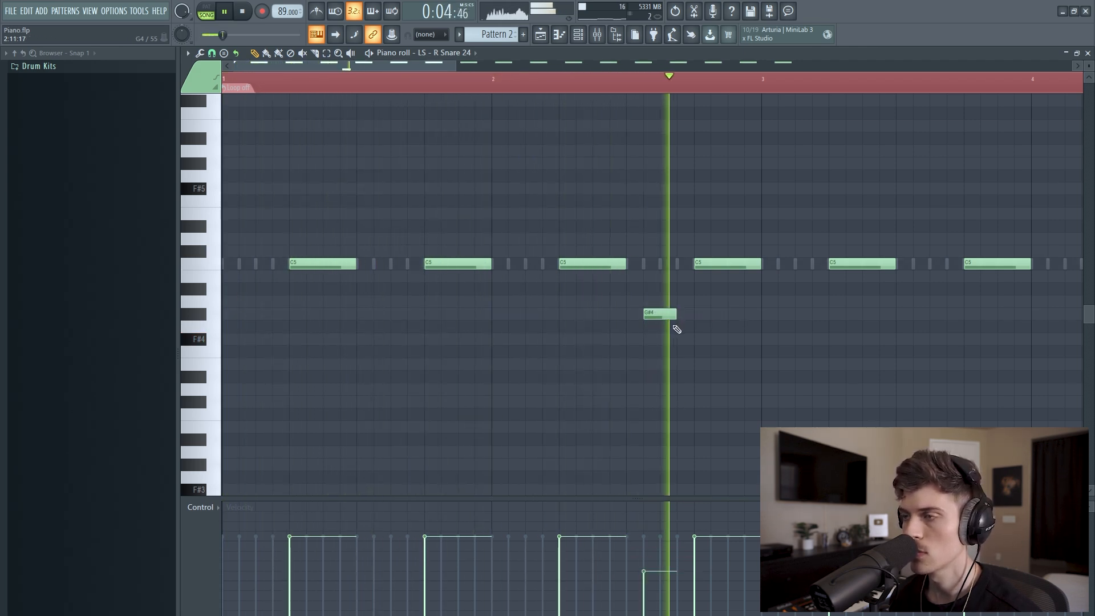
pyautogui.click(645, 556)
pyautogui.press('space')
pyautogui.press('space')
# - Raise the velocity of all snare notes and repeat the G#4 hit in bar 6
pyautogui.hotkey('ctrl', 'a')
pyautogui.scroll(2, 681, 395)
pyautogui.scroll(-4, 431, 86)
pyautogui.keyDown('ctrl'); pyautogui.click(451, 152); pyautogui.keyUp('ctrl')
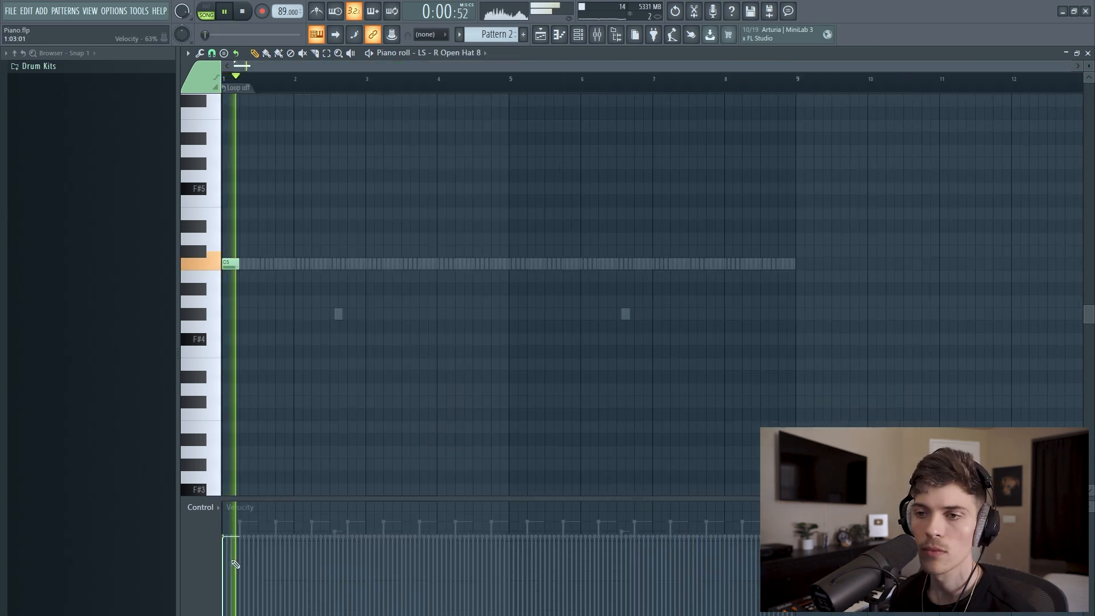
# - Add a C5 hit at bar 3 of the LS - R Open Hat 8 part and duplicate both hits to bars 5 and 7
pyautogui.scroll(1, 293, 69)
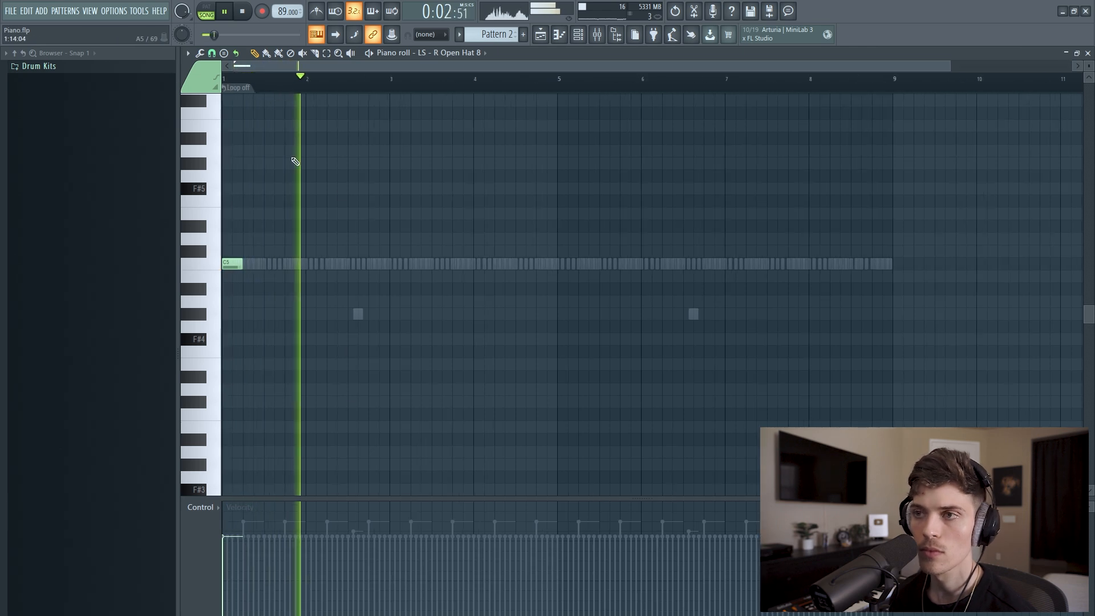
pyautogui.moveTo(1090, 69); pyautogui.dragTo(1090, 80)
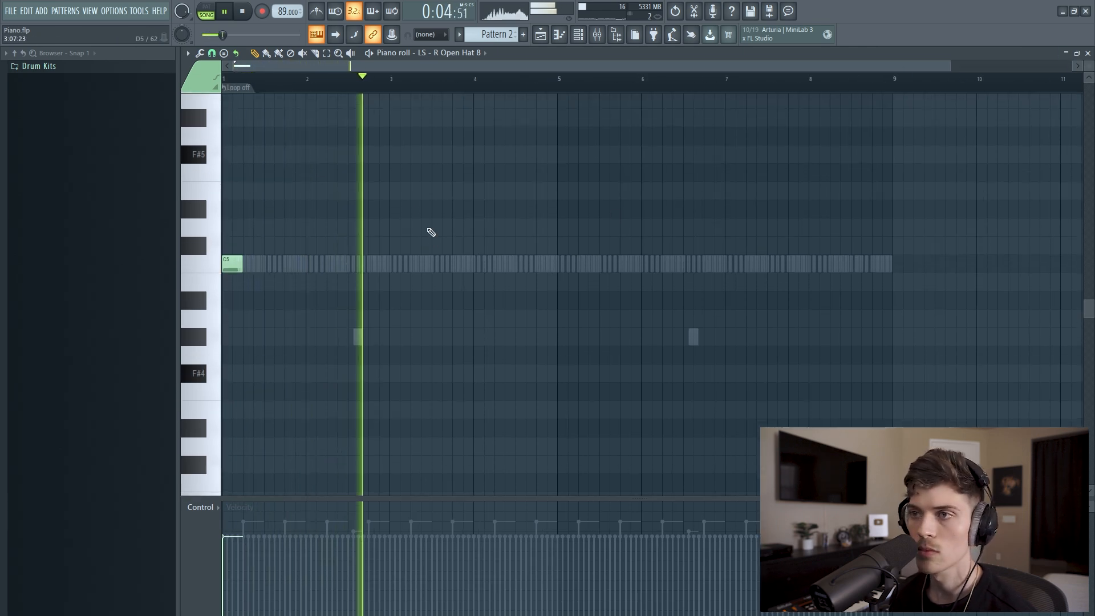
pyautogui.click(392, 267)
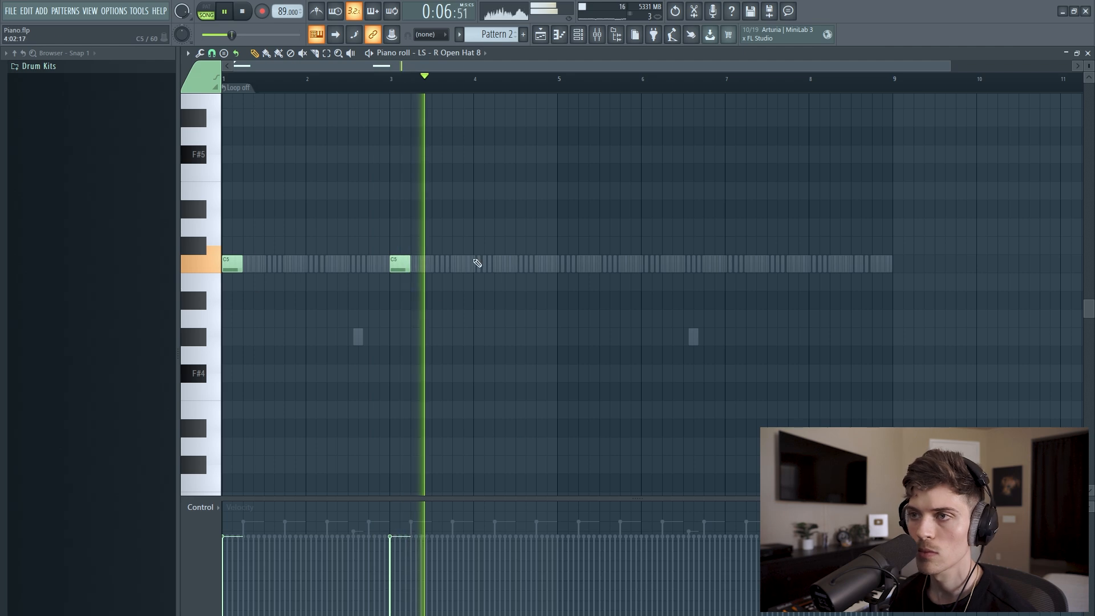
pyautogui.hotkey('ctrl', 'a')
pyautogui.moveTo(235, 264); pyautogui.dragTo(566, 303)
pyautogui.keyDown('ctrl'); pyautogui.click(604, 157); pyautogui.keyUp('ctrl')
# - Open the piano roll of the LS - R Open Hat 9 channel
pyautogui.click(583, 37)
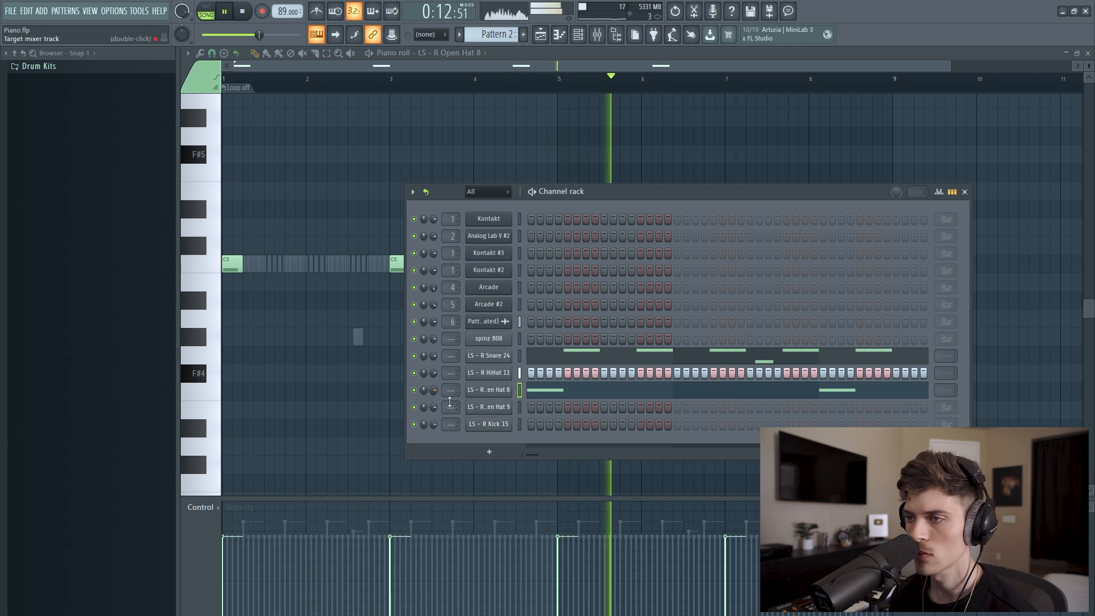
pyautogui.rightClick(507, 412)
pyautogui.click(533, 409)
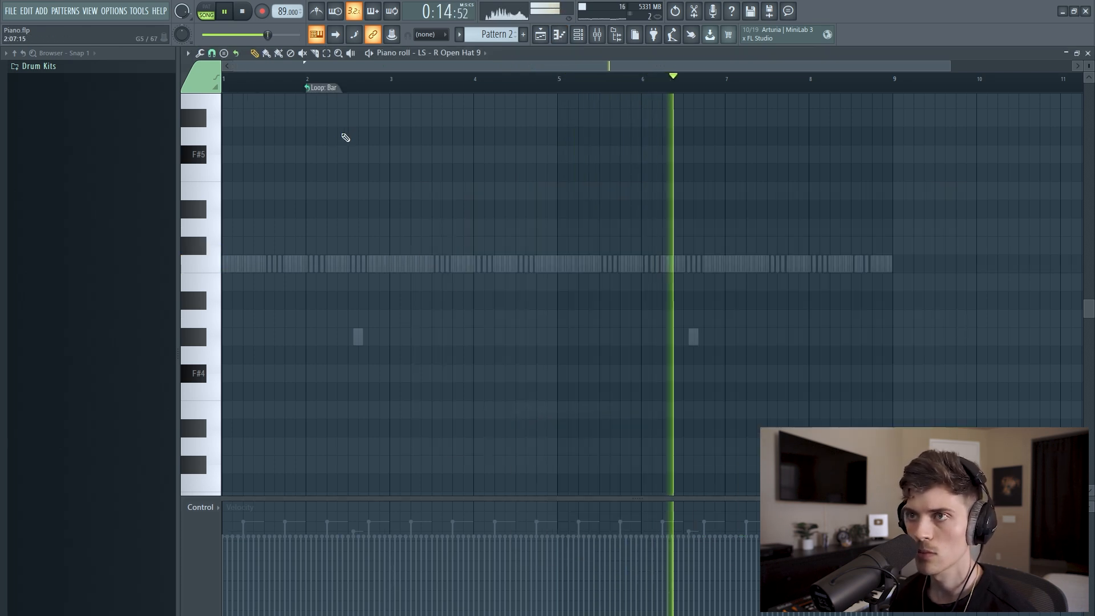
pyautogui.click(330, 90)
pyautogui.click(349, 106)
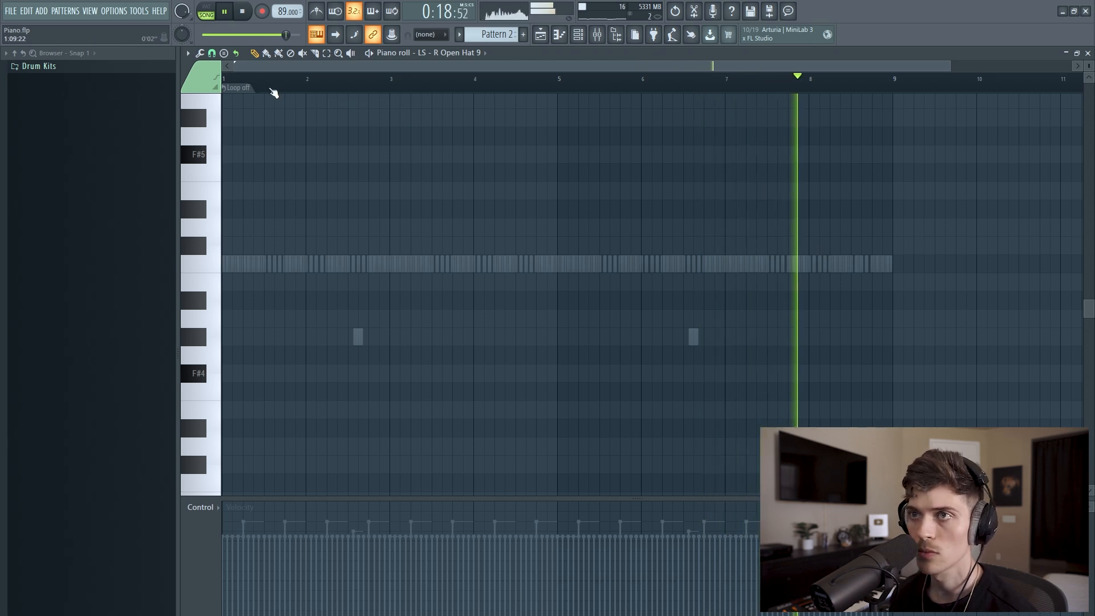
pyautogui.scroll(2, 533, 82)
pyautogui.moveTo(1092, 67); pyautogui.dragTo(1094, 65)
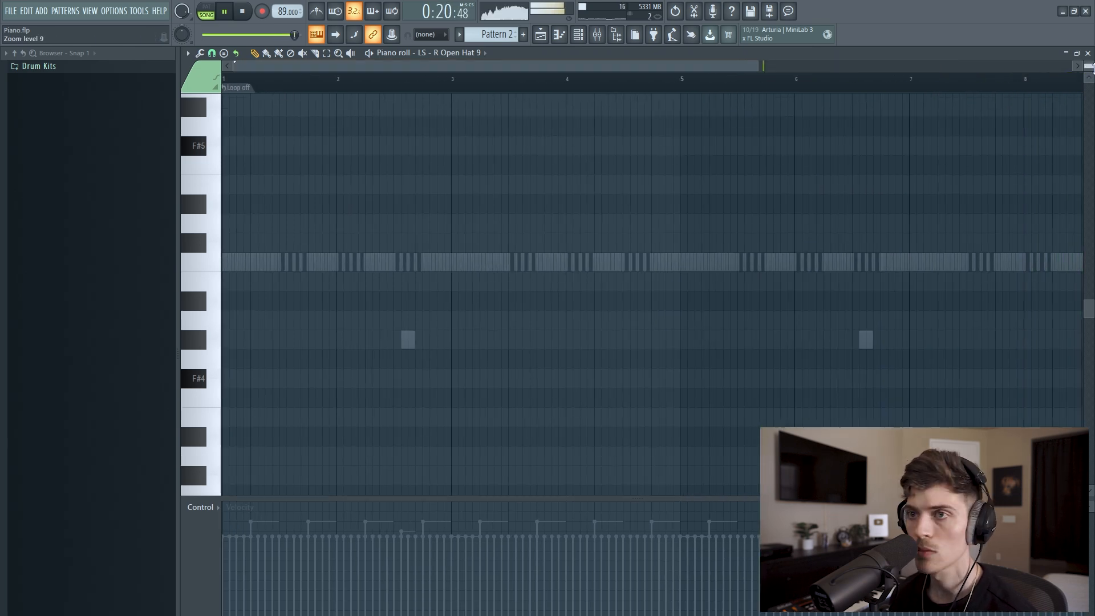
# - Place one short C5 hit in the second half of bar 1 of the LS - R Open Hat 9 part
pyautogui.click(292, 263)
pyautogui.scroll(2, 268, 88)
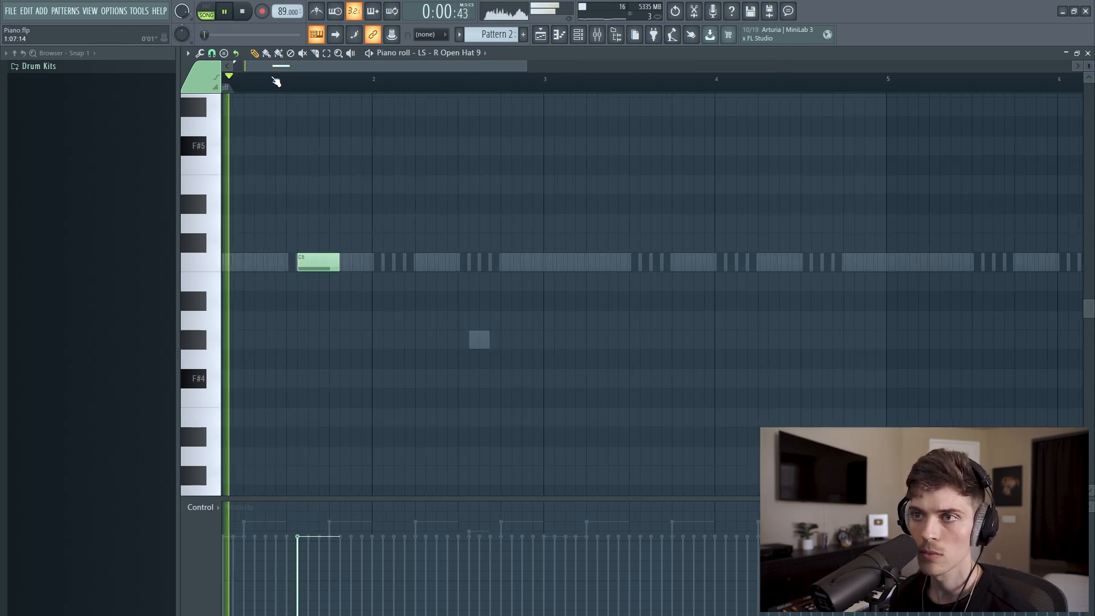
pyautogui.rightClick(329, 267)
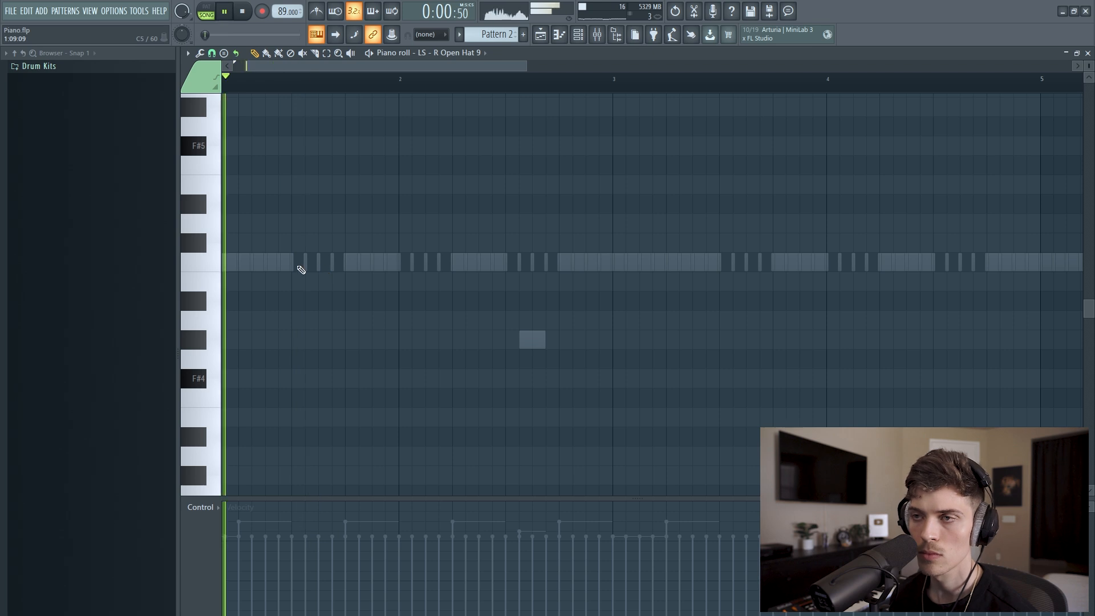
pyautogui.click(325, 263)
pyautogui.moveTo(363, 267); pyautogui.dragTo(333, 268)
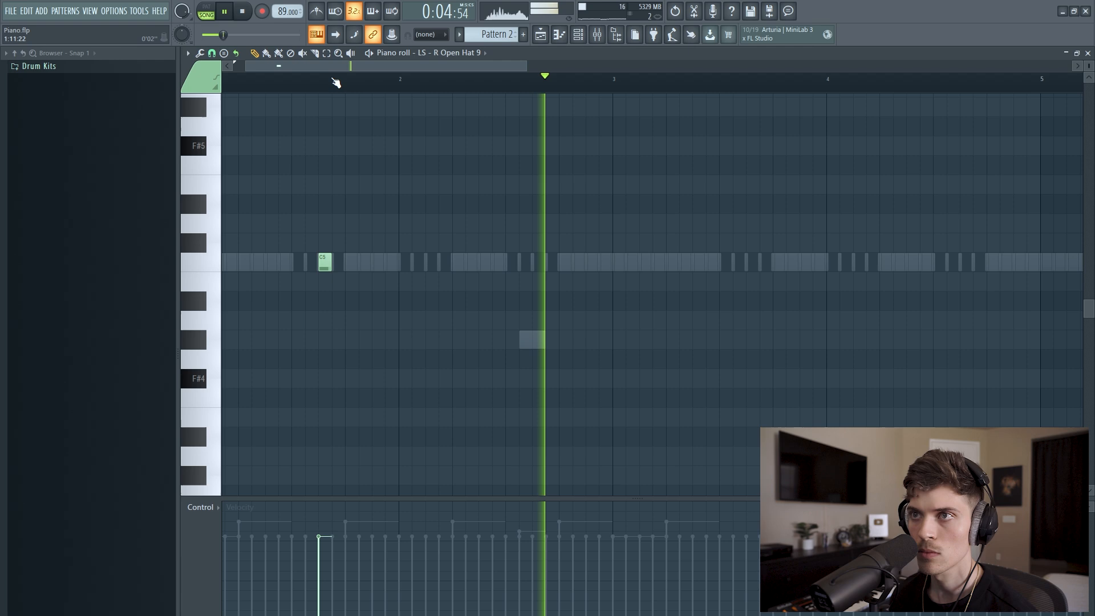
pyautogui.scroll(-5, 434, 272)
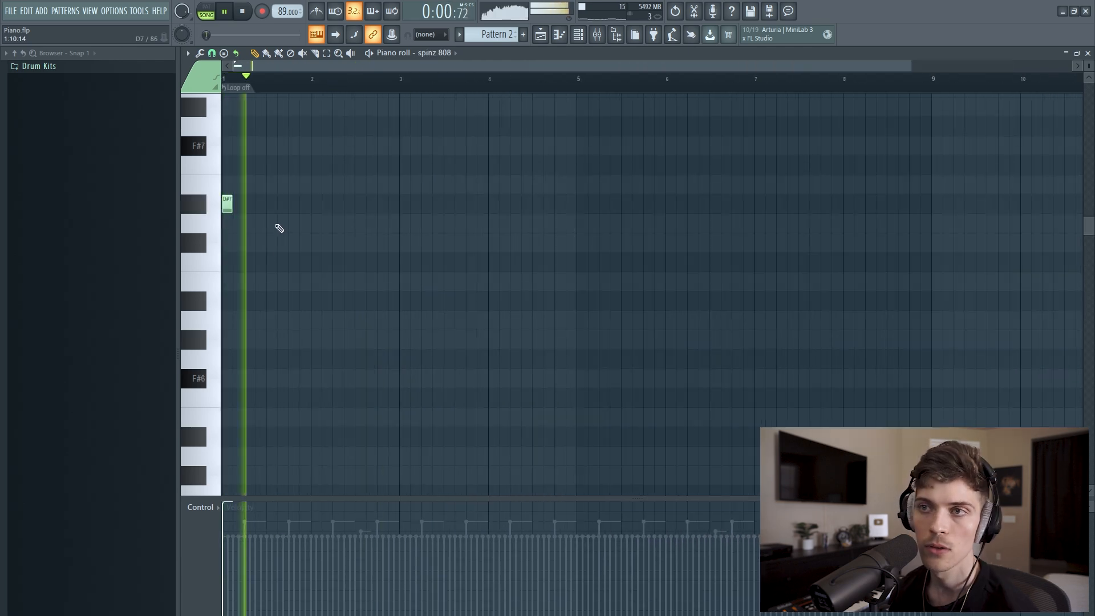
# - Add D#7 notes late in bar 1 and at bar 2 of the spinz 808 part and duplicate the three-note phrase to bars 3 and 4
pyautogui.click(283, 204)
pyautogui.click(316, 205)
pyautogui.moveTo(335, 173); pyautogui.dragTo(225, 214)
pyautogui.hotkey('ctrl', 'b')
# - Repeat the 808 phrase in bars 5 to 8 at B6 and lower the bar 8 note by one semitone
pyautogui.moveTo(400, 211)
pyautogui.mouseDown()
pyautogui.moveTo(521, 213)
pyautogui.moveTo(583, 234)
pyautogui.moveTo(582, 310)
pyautogui.moveTo(584, 272)
pyautogui.moveTo(582, 285)
pyautogui.moveTo(759, 296)
pyautogui.mouseUp()
pyautogui.keyDown('ctrl'); pyautogui.click(887, 300); pyautogui.keyUp('ctrl')
pyautogui.moveTo(856, 260); pyautogui.dragTo(860, 291)
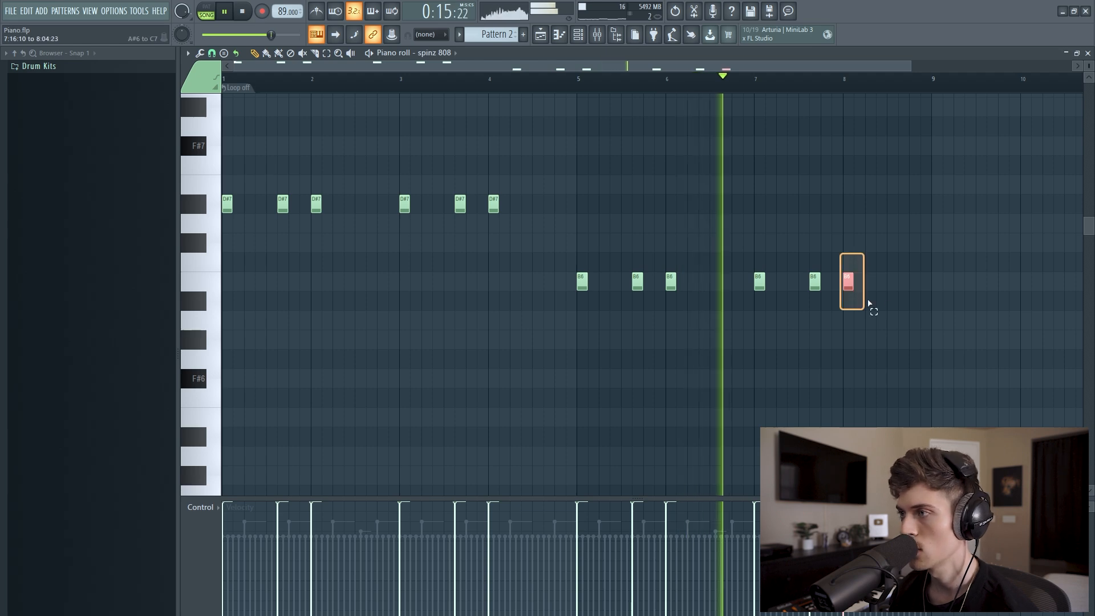
pyautogui.press('Down')
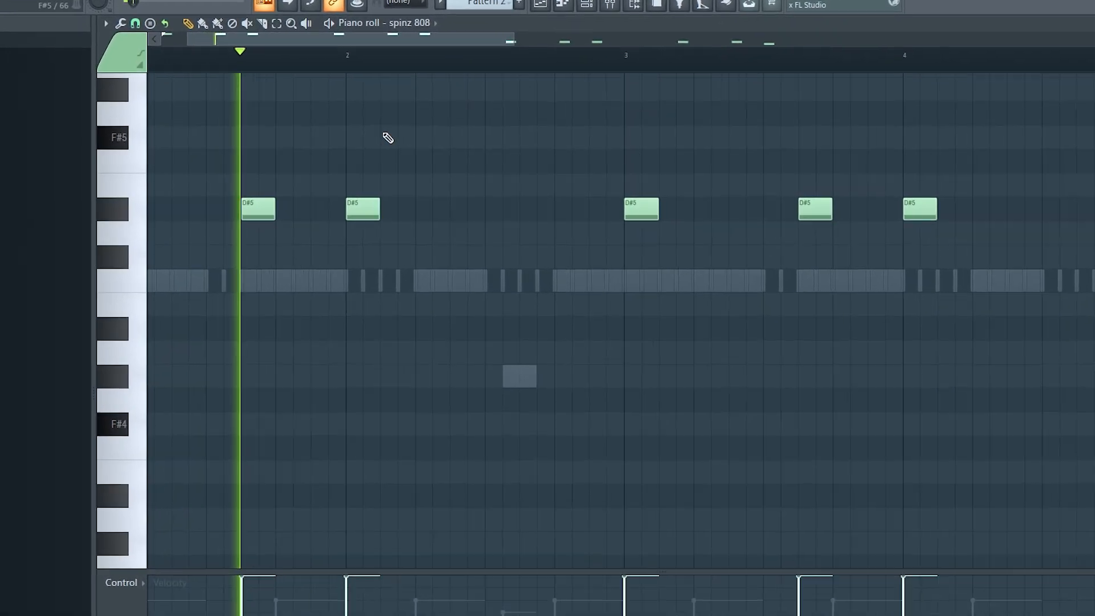
# - Add an extra D#5 hit late in bar 3 and an extra B4 hit late in bar 5 of the spinz 808 part
pyautogui.scroll(2, 573, 48)
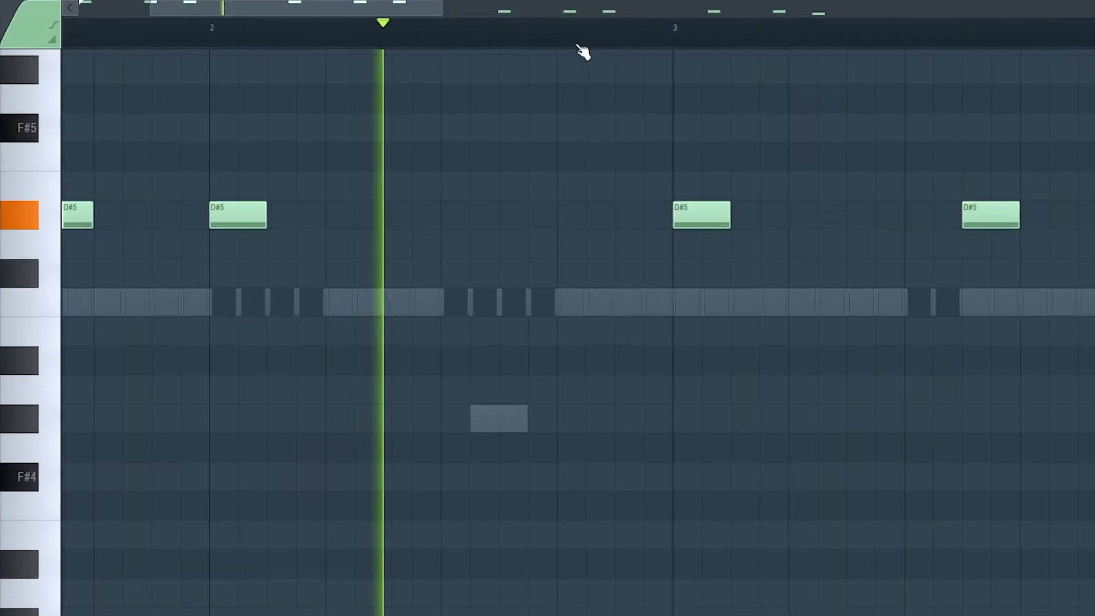
pyautogui.moveTo(380, 13); pyautogui.dragTo(484, 26)
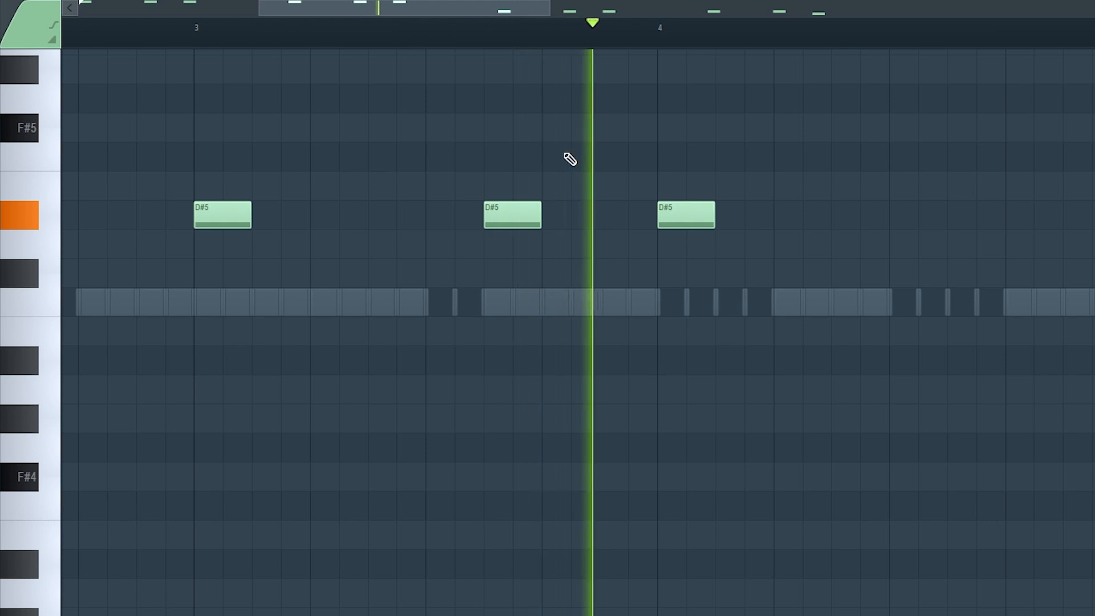
pyautogui.click(319, 35)
pyautogui.click(591, 228)
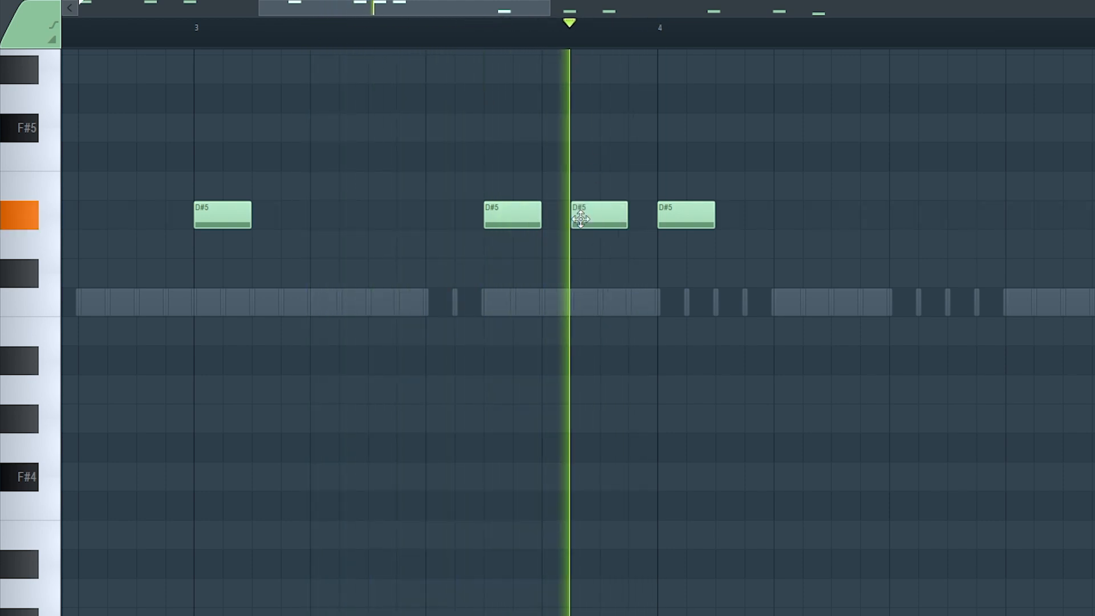
pyautogui.scroll(-3, 528, 37)
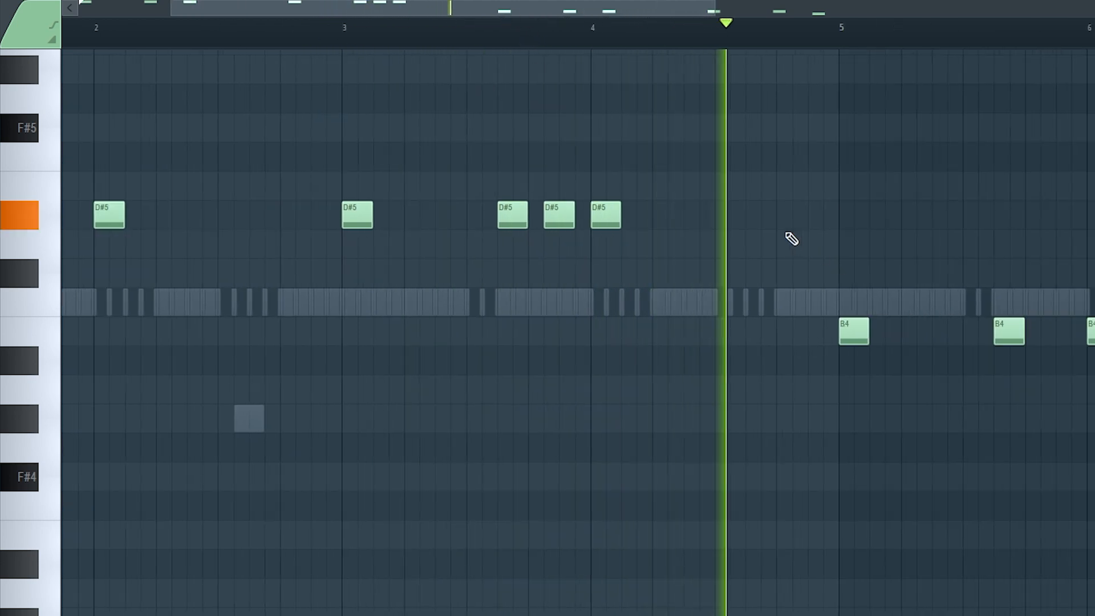
pyautogui.moveTo(601, 23); pyautogui.dragTo(763, 23)
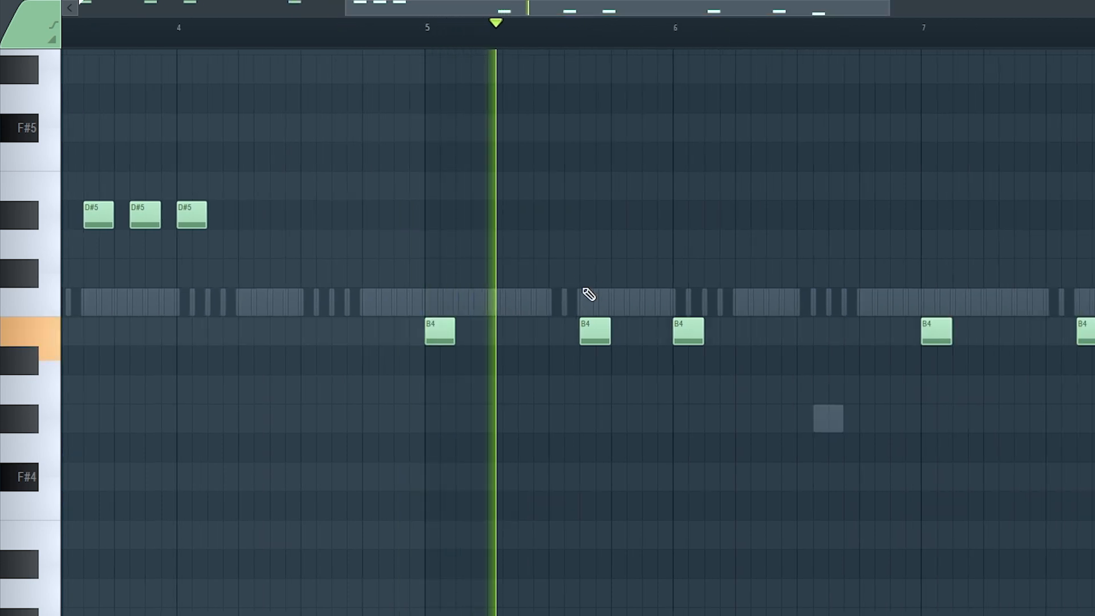
pyautogui.click(630, 337)
# - Turn the late B4 note in bar 7 into two short back-to-back hits and add an A#4 hit in bar 8
pyautogui.moveTo(567, 8); pyautogui.dragTo(660, 33)
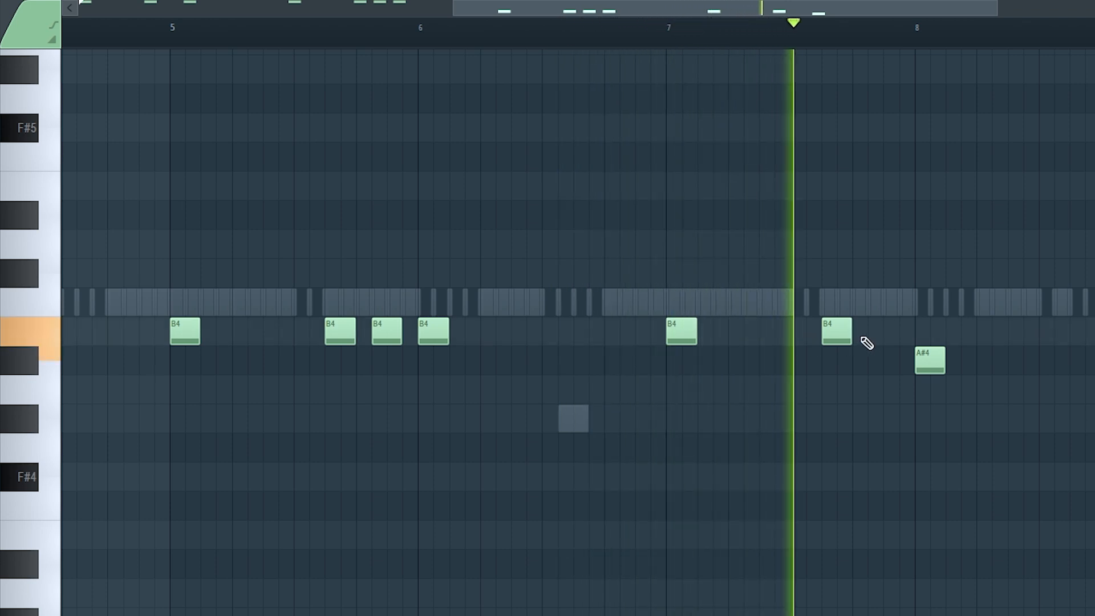
pyautogui.click(868, 334)
pyautogui.click(648, 31)
pyautogui.scroll(2, 807, 42)
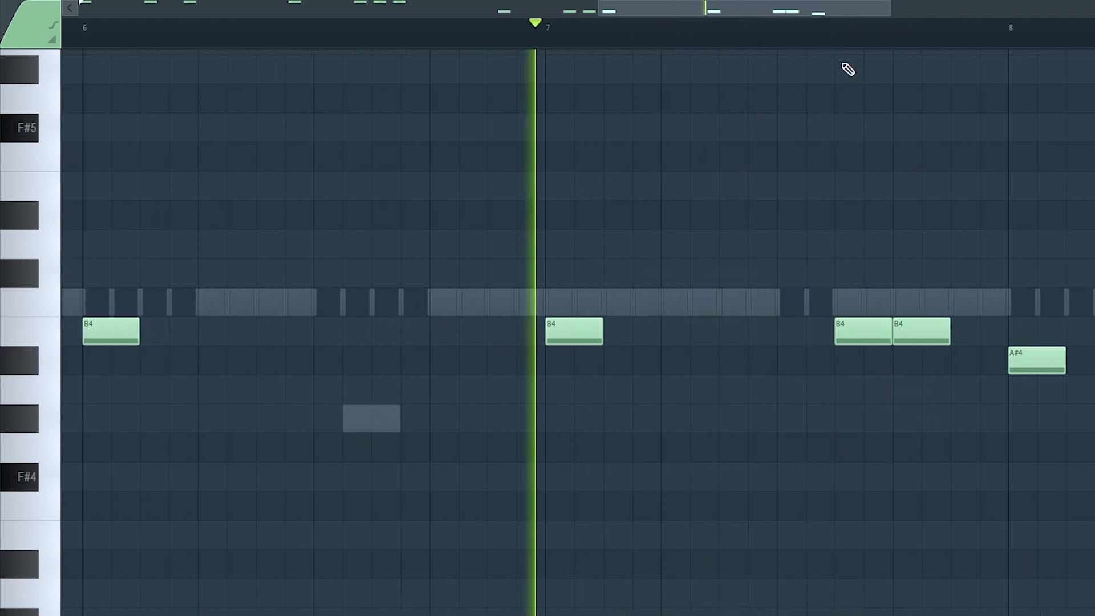
pyautogui.moveTo(887, 335); pyautogui.dragTo(860, 335)
pyautogui.rightClick(894, 335)
pyautogui.click(879, 334)
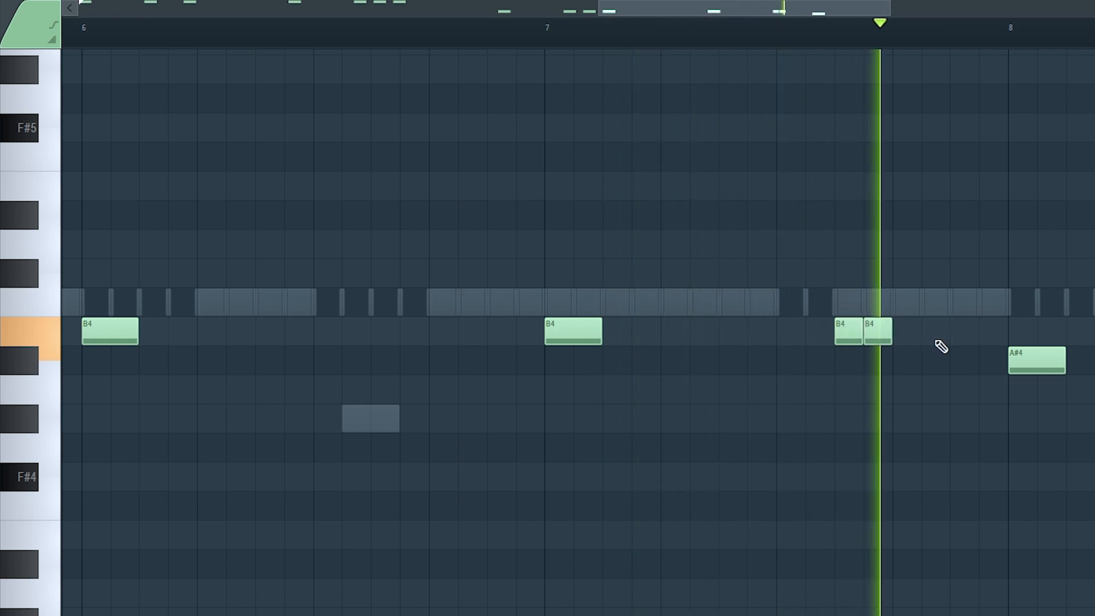
pyautogui.scroll(-2, 801, 43)
pyautogui.click(1065, 360)
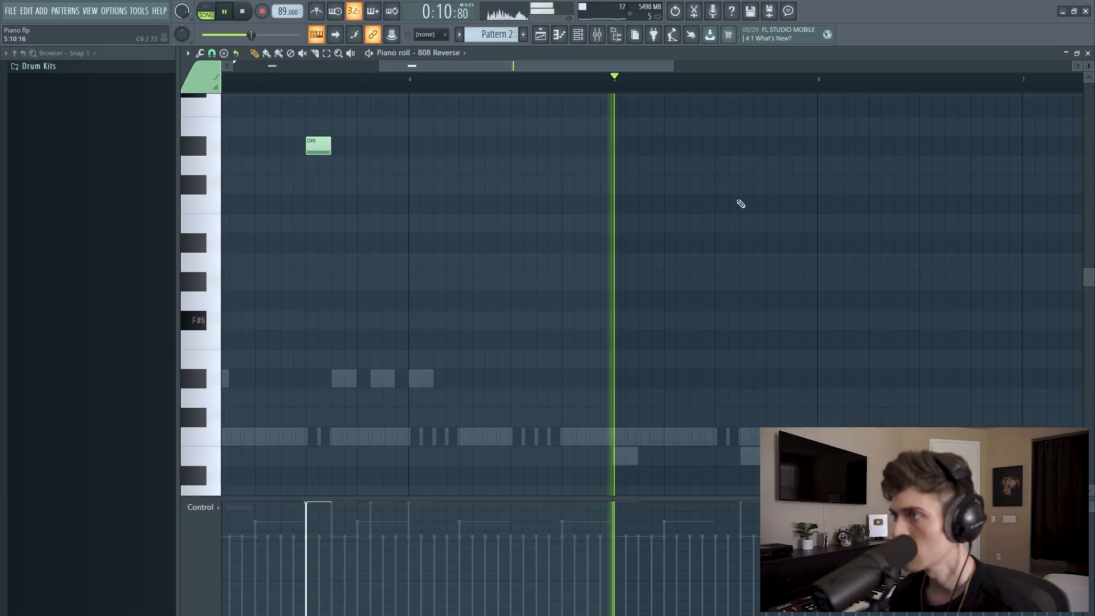
# - Place a B5 note in the middle of bar 5 of the 808 Reverse part
pyautogui.moveTo(728, 185); pyautogui.dragTo(729, 236)
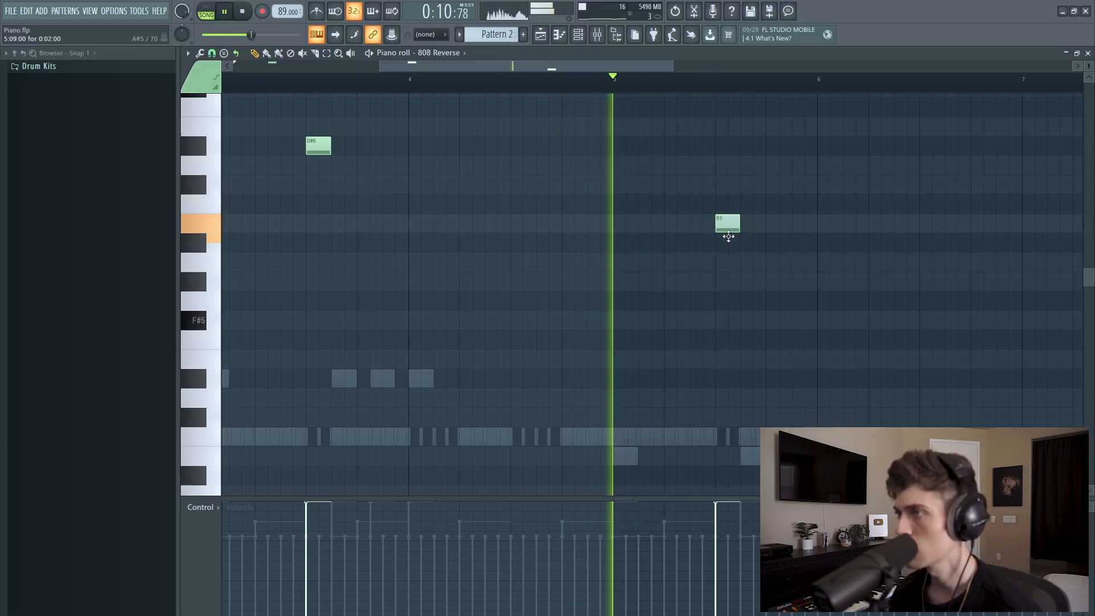
pyautogui.scroll(-3, 738, 288)
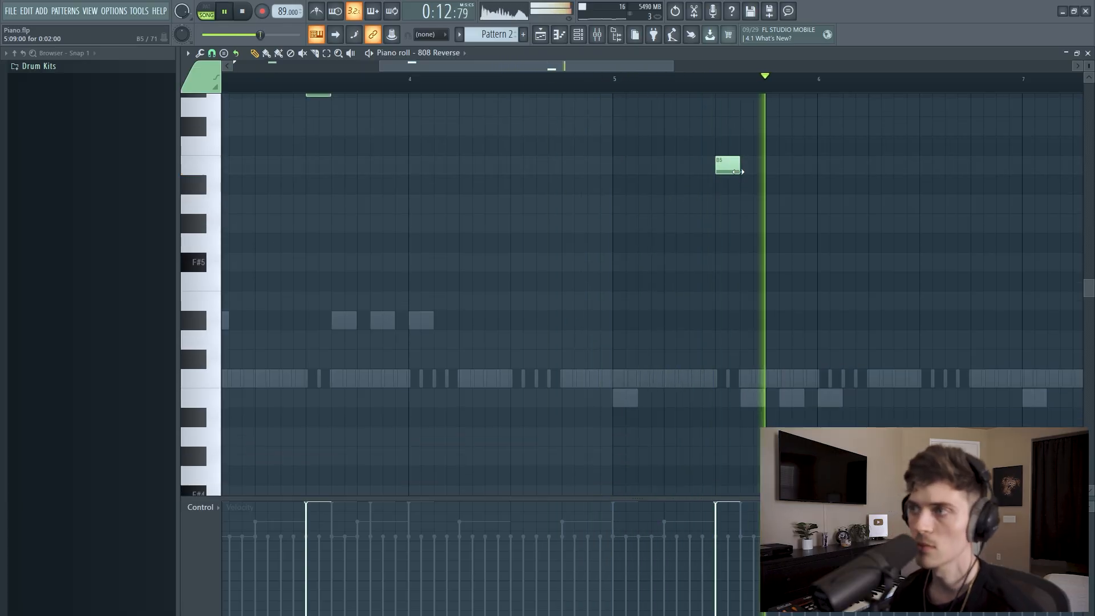
pyautogui.scroll(2, 767, 89)
pyautogui.moveTo(603, 66); pyautogui.dragTo(709, 91)
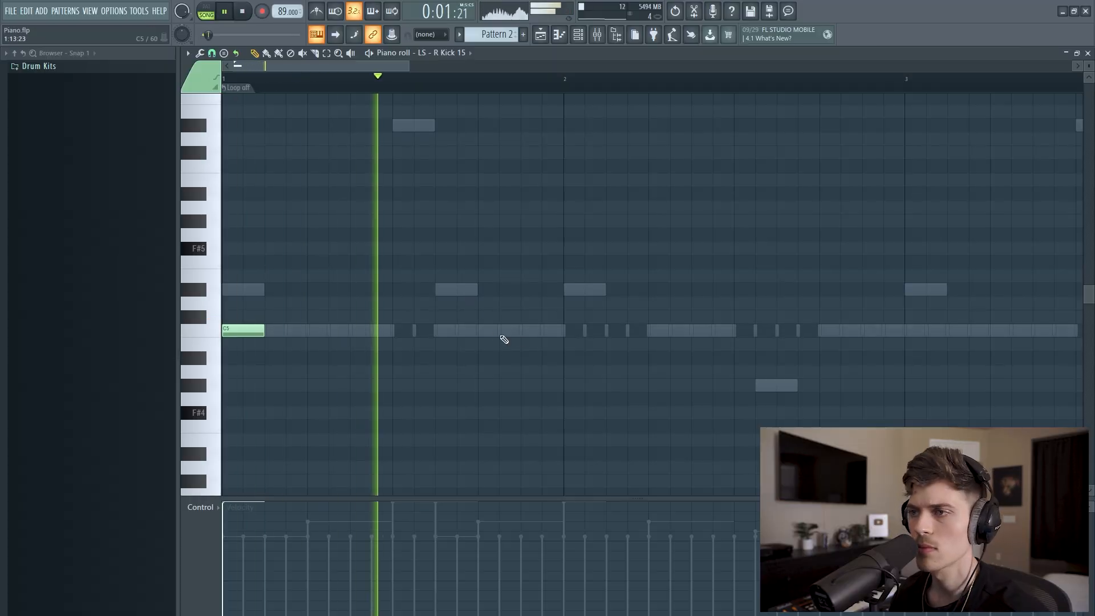
# - Add C5 kicks at bars 2, 3 and 4 of the LS - R Kick 15 part and select the kicks
pyautogui.click(577, 331)
pyautogui.scroll(-2, 462, 87)
pyautogui.scroll(-2, 462, 86)
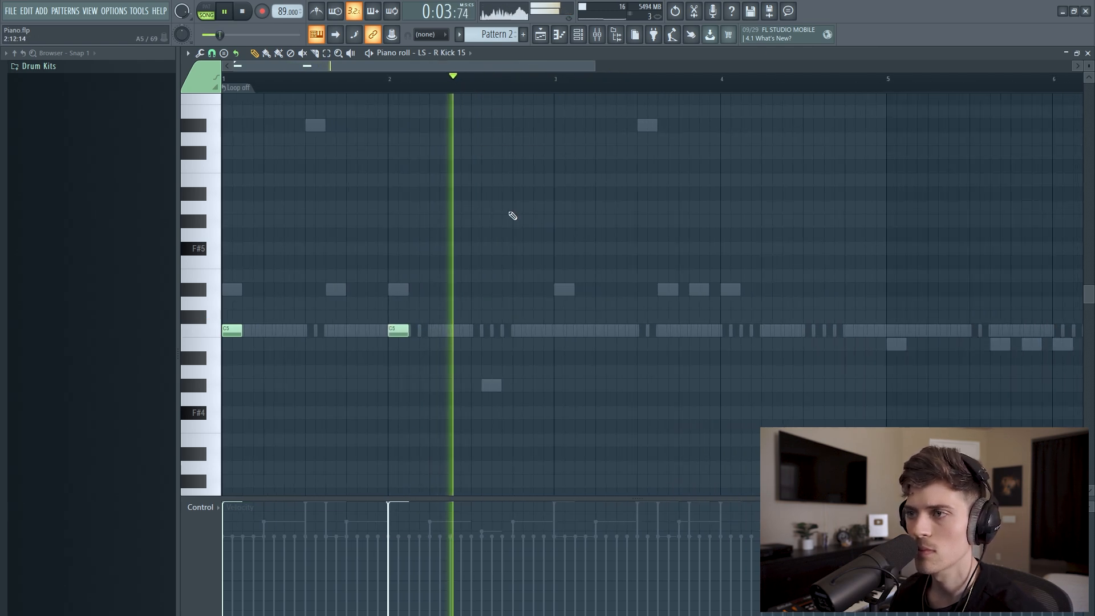
pyautogui.click(561, 334)
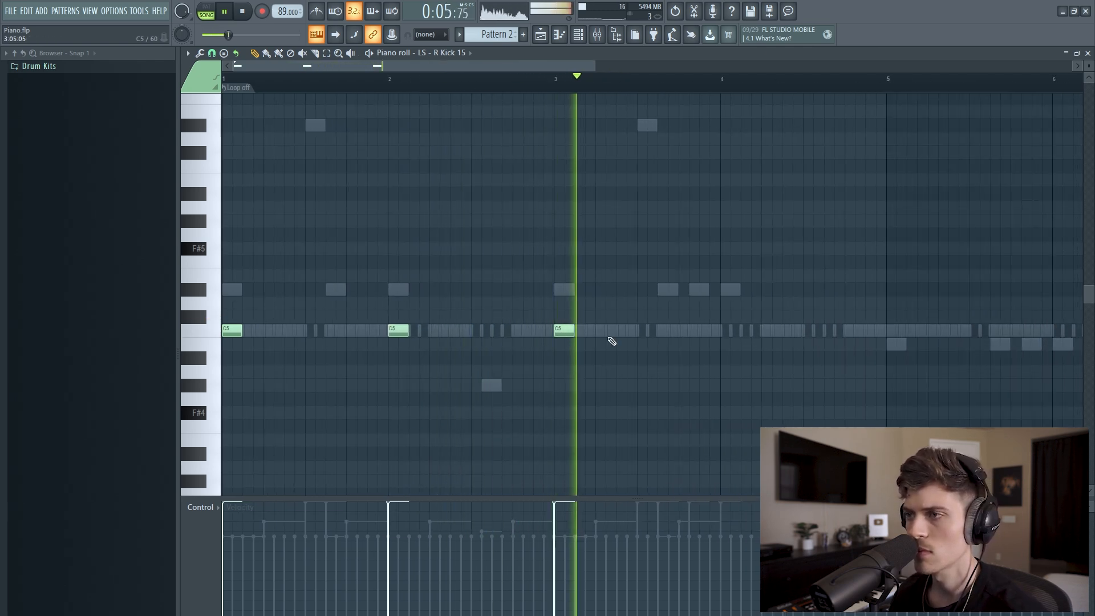
pyautogui.click(724, 333)
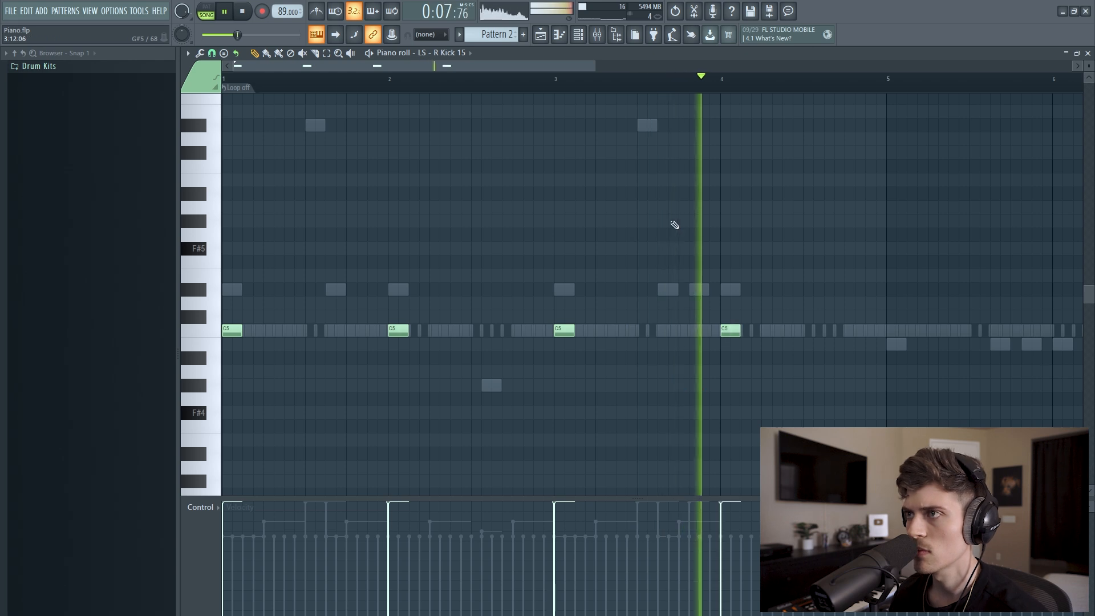
pyautogui.scroll(-2, 513, 85)
pyautogui.moveTo(599, 280); pyautogui.dragTo(166, 354)
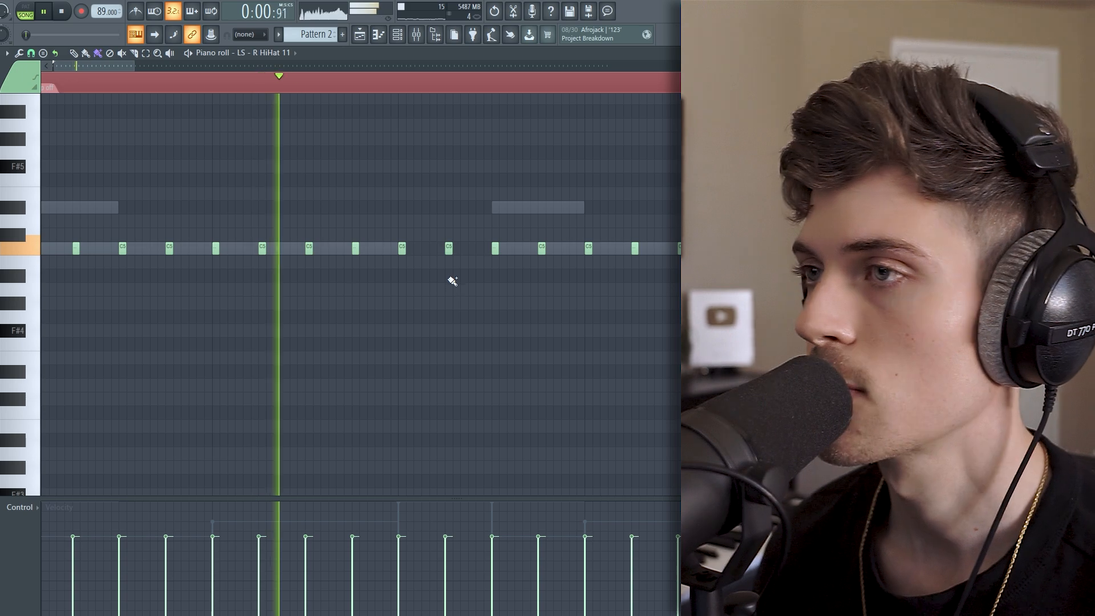
# - Add three fast C5 hits just past the middle of bar 1 of the LS - R HiHat 11 part to form a roll
pyautogui.moveTo(461, 253); pyautogui.dragTo(472, 252)
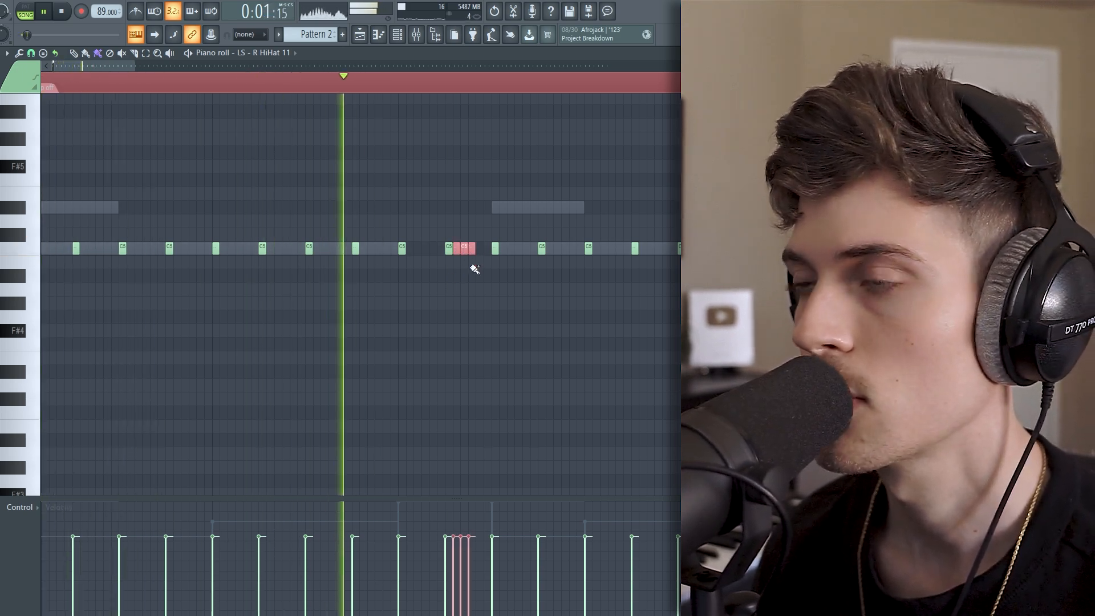
pyautogui.scroll(-3, 428, 89)
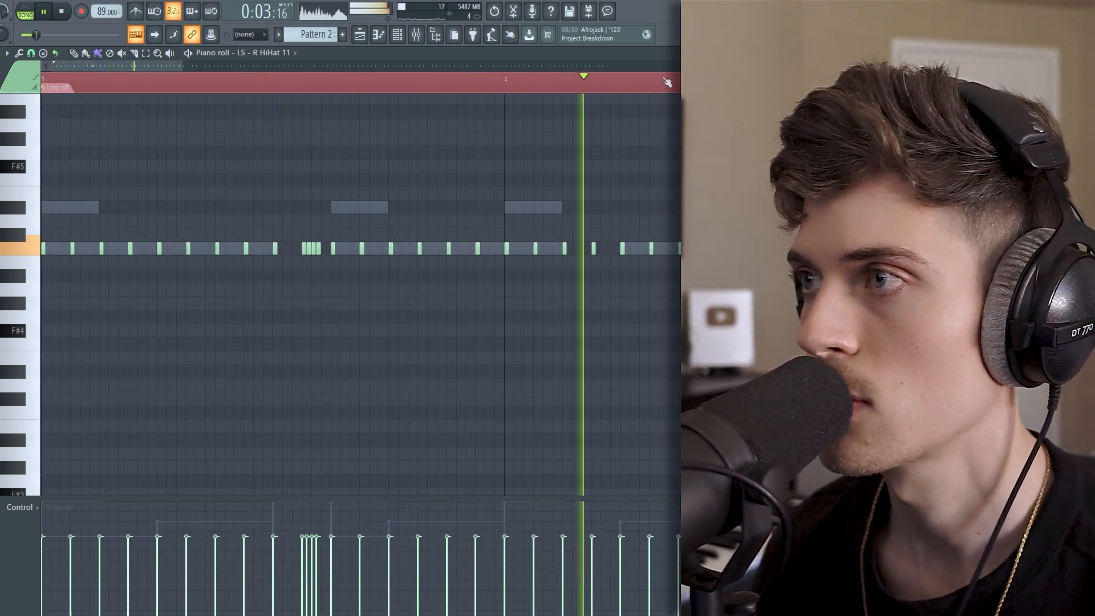
pyautogui.scroll(4, 668, 86)
pyautogui.scroll(-2, 148, 83)
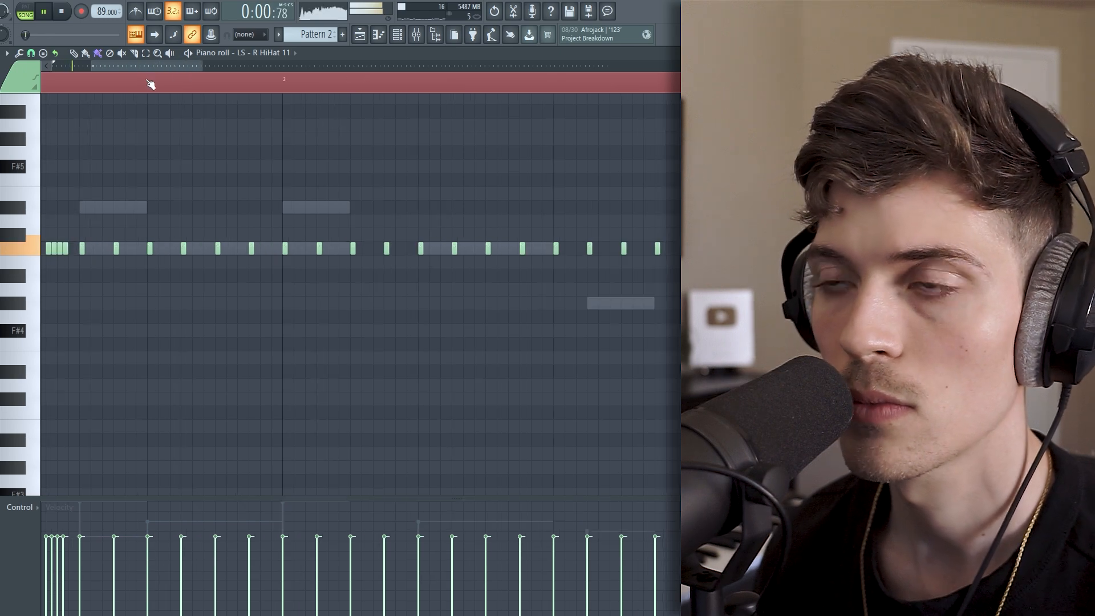
# - Add three F#4 hi-hat hits in the second half of bar 2 and slightly lower their velocity
pyautogui.click(557, 332)
pyautogui.click(590, 332)
pyautogui.click(623, 331)
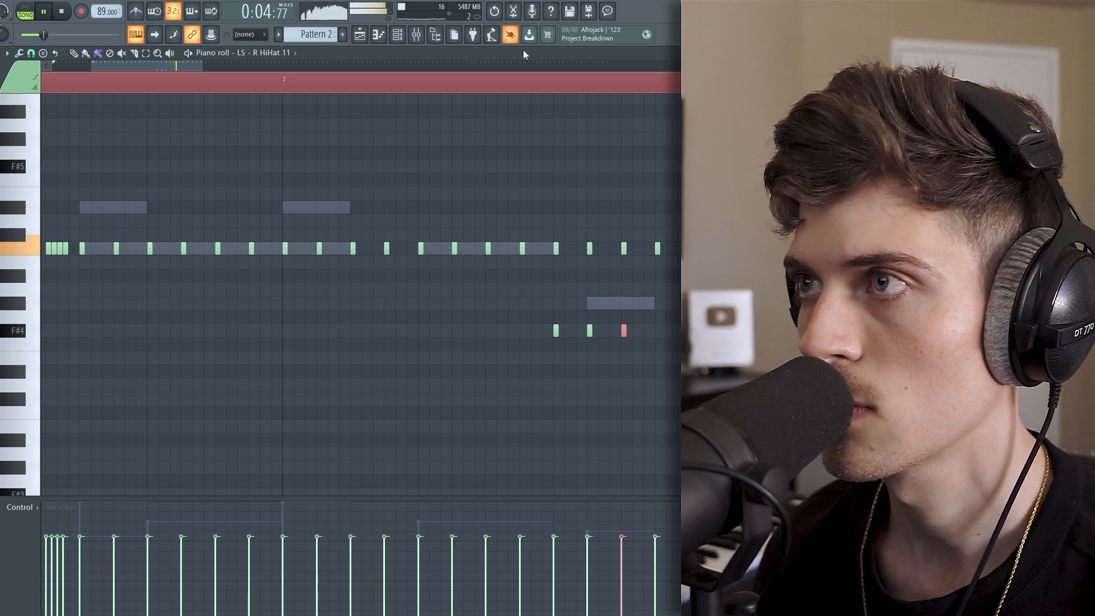
pyautogui.scroll(2, 601, 84)
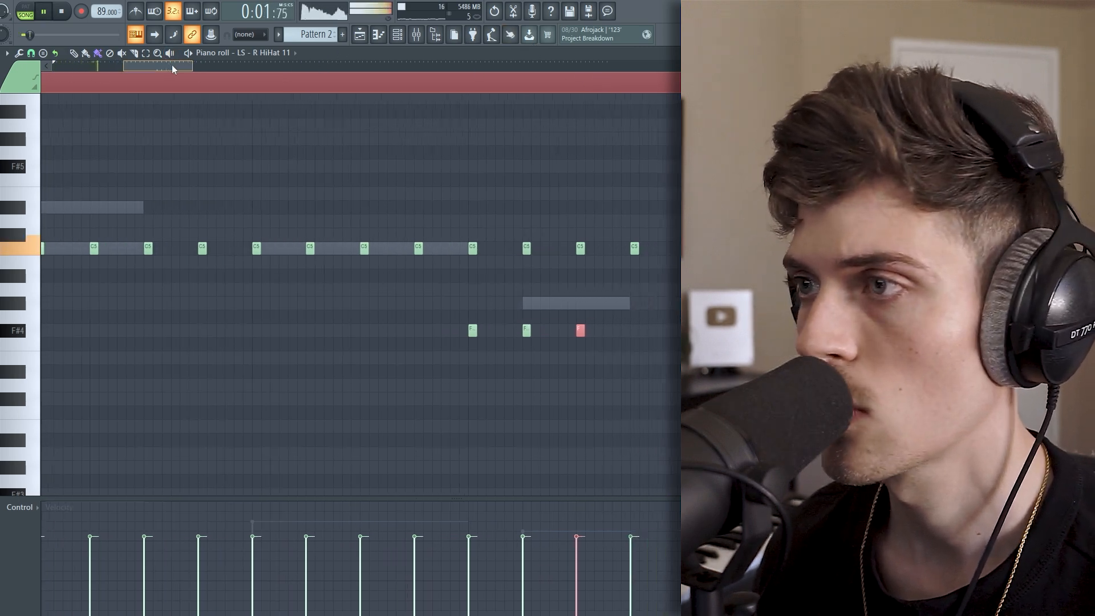
pyautogui.moveTo(209, 320); pyautogui.dragTo(489, 373)
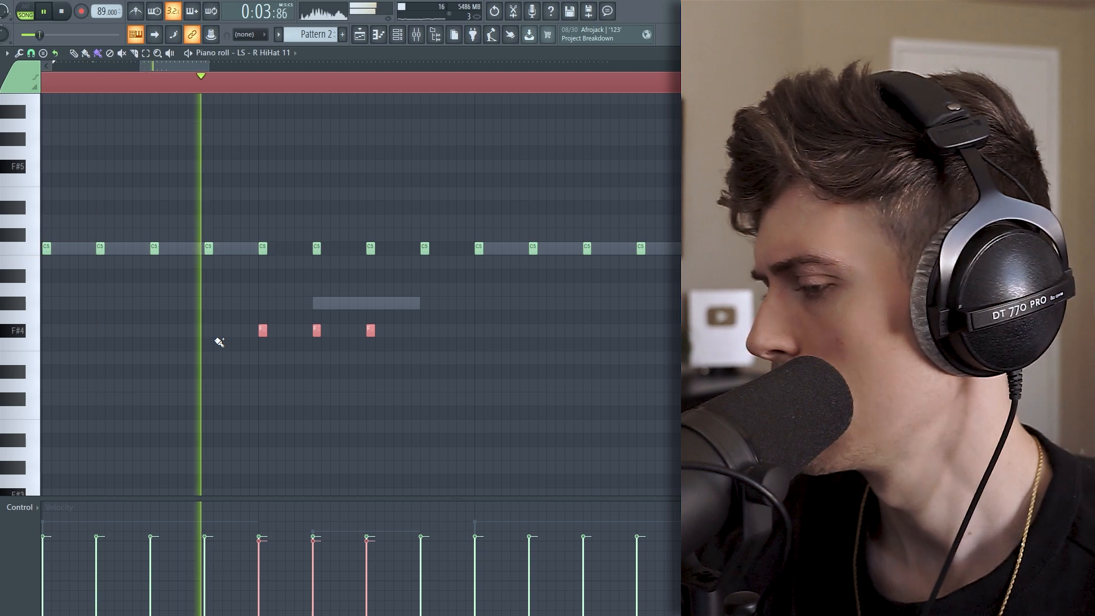
pyautogui.click(213, 88)
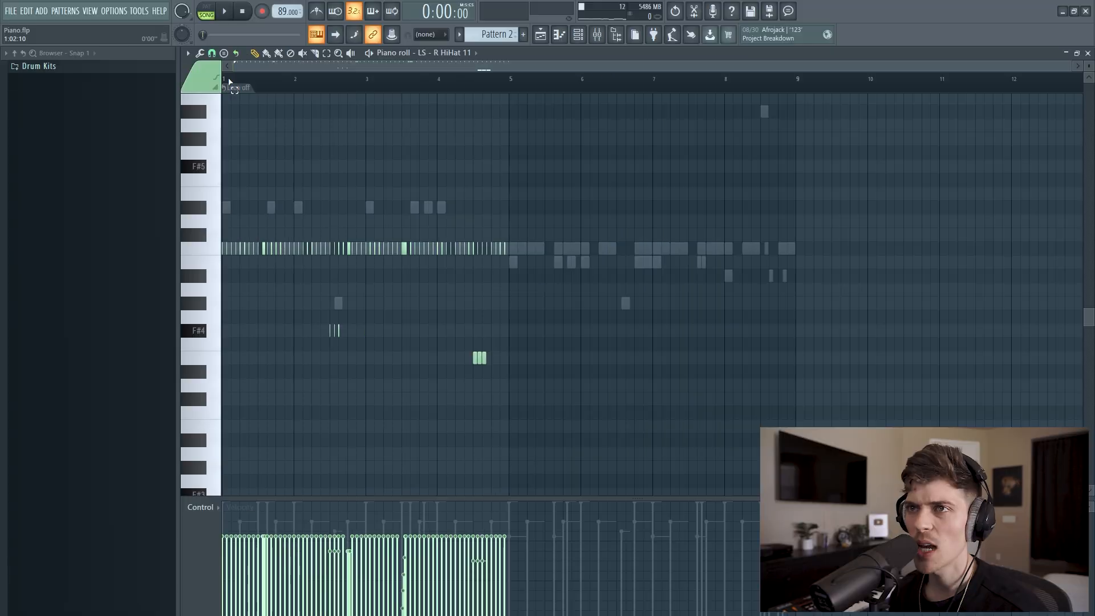
# - Duplicate the hi-hat pattern of bars 1 to 4 into bars 5 to 8
pyautogui.moveTo(229, 82); pyautogui.dragTo(514, 109)
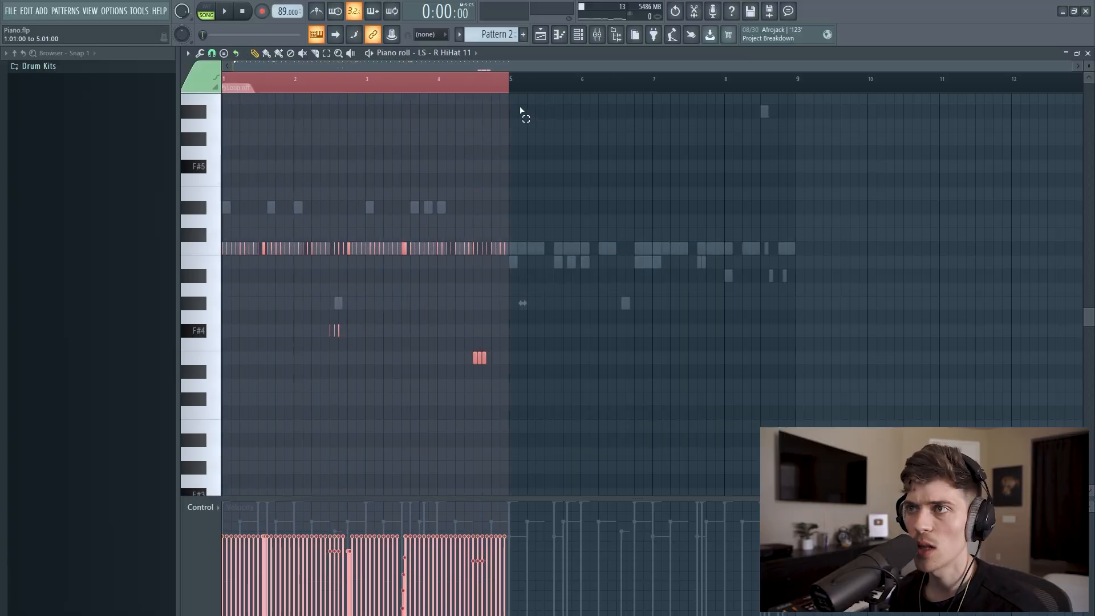
pyautogui.hotkey('ctrl', 'b')
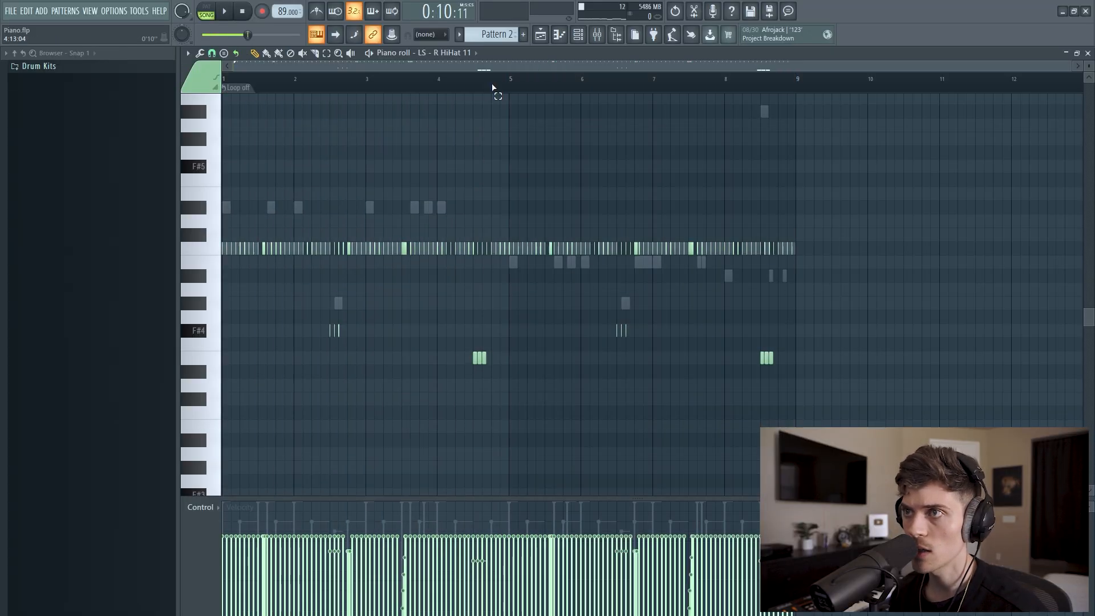
# - Add two fast C5 hits between the first two hi-hats of bar 5 to form a roll, using a finer snap
pyautogui.click(496, 86)
pyautogui.scroll(8, 526, 83)
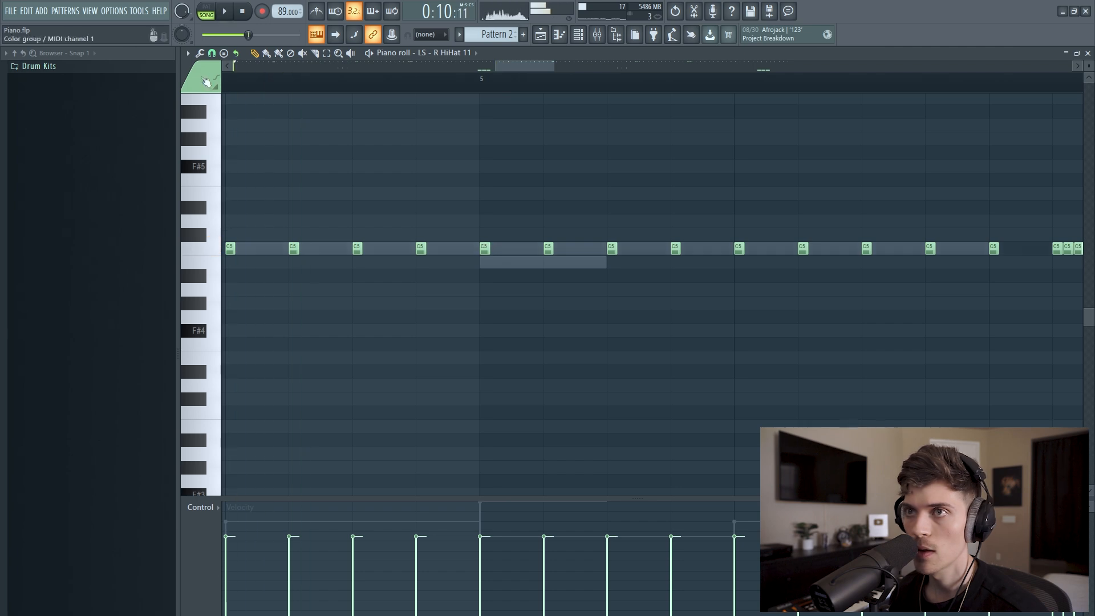
pyautogui.click(216, 54)
pyautogui.click(231, 141)
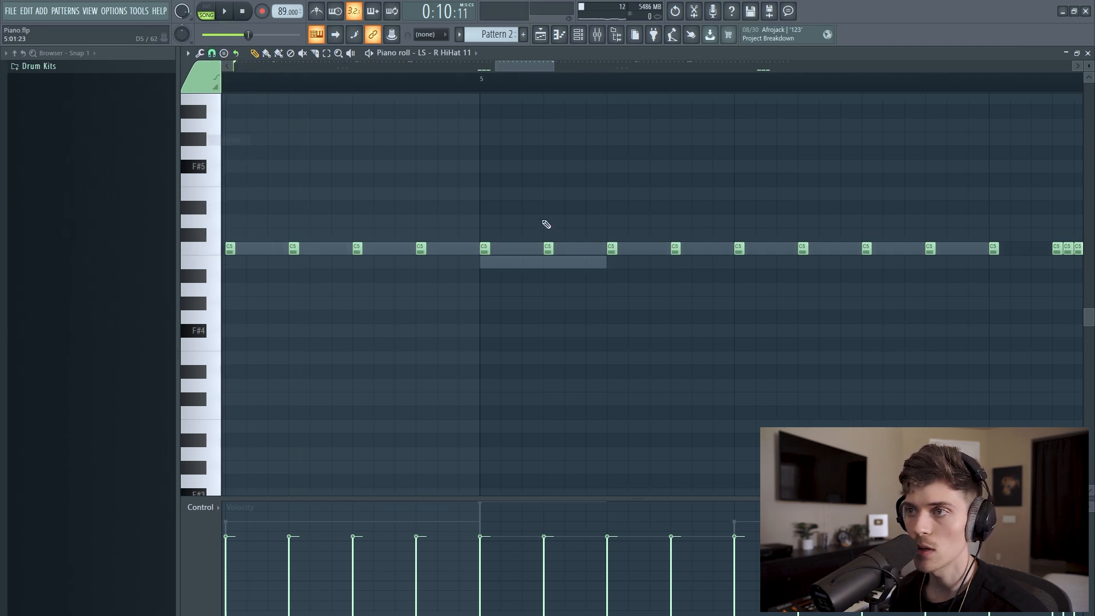
pyautogui.click(505, 250)
pyautogui.click(529, 307)
# - Play back the eight-bar pattern and set the LS - R Snare 24 channel volume to 72%
pyautogui.press('space')
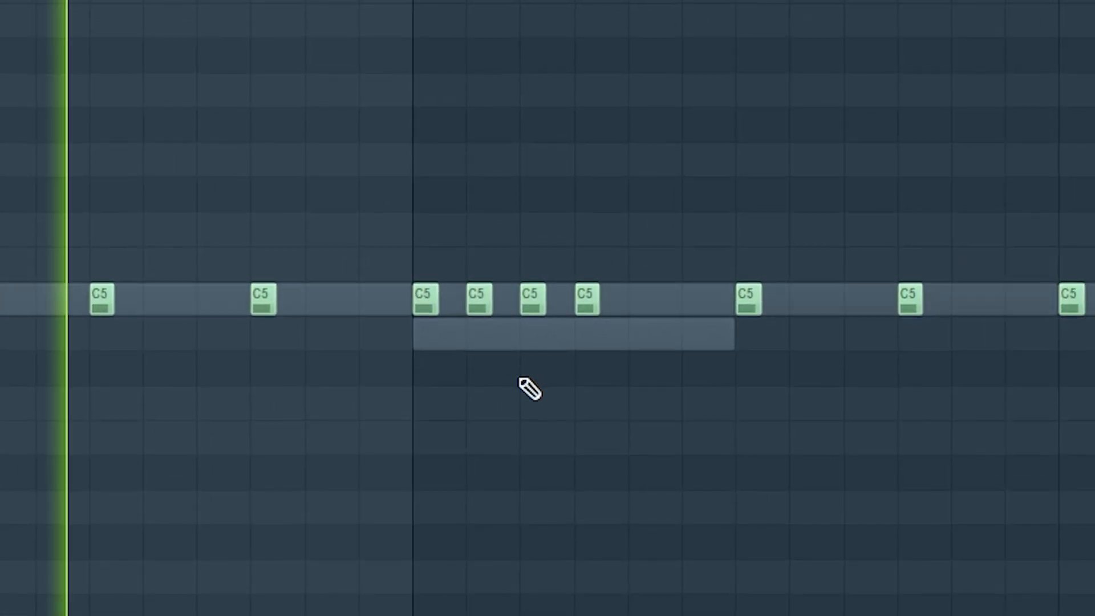
pyautogui.scroll(-4, 547, 308)
pyautogui.scroll(-5, 633, 102)
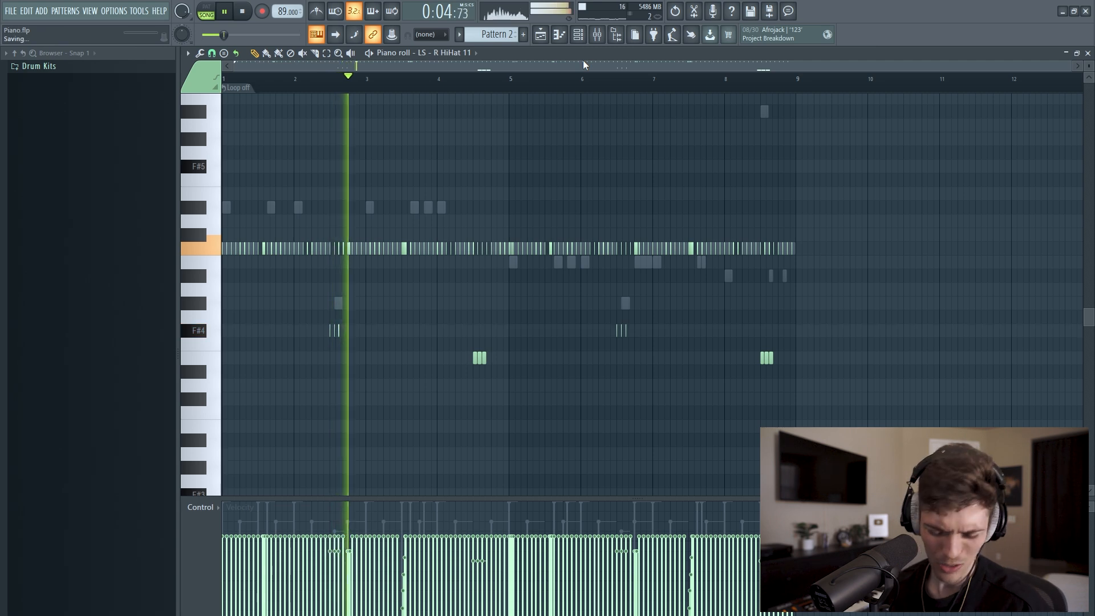
pyautogui.click(578, 35)
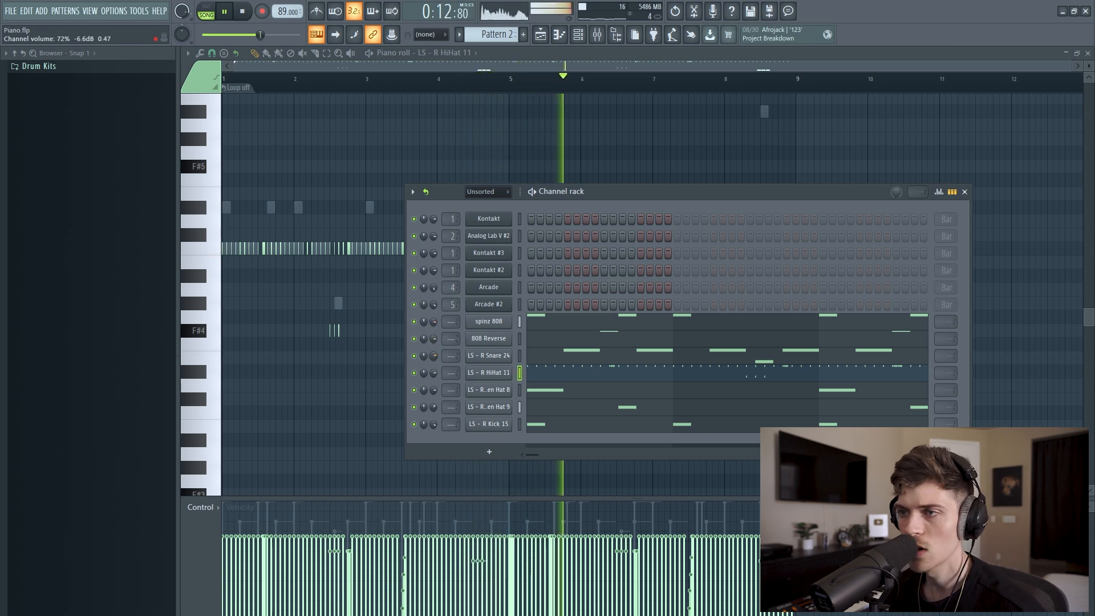
pyautogui.press('F6')
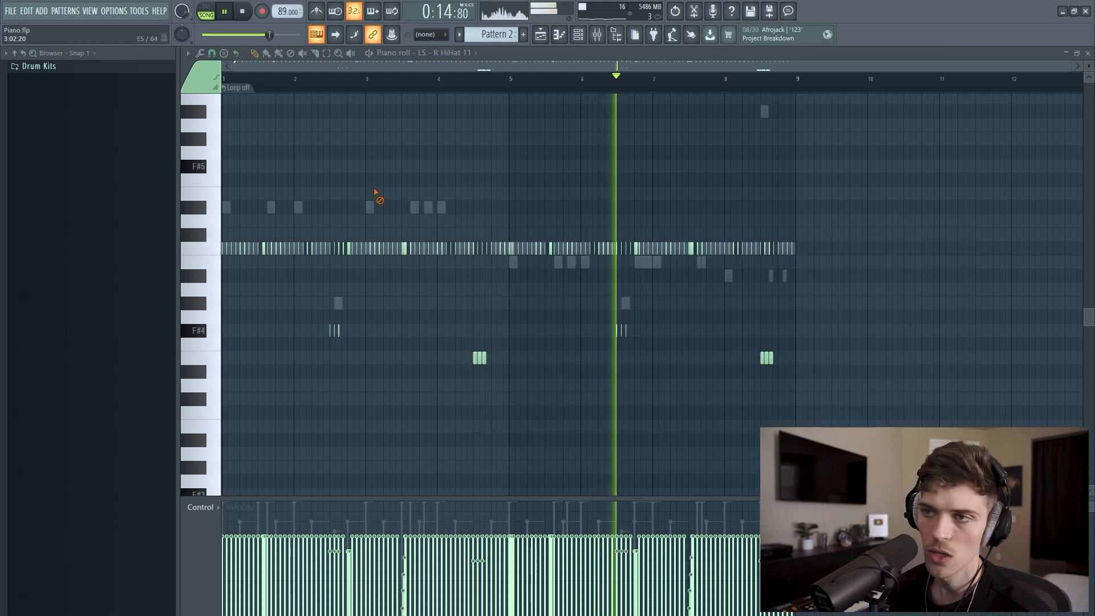